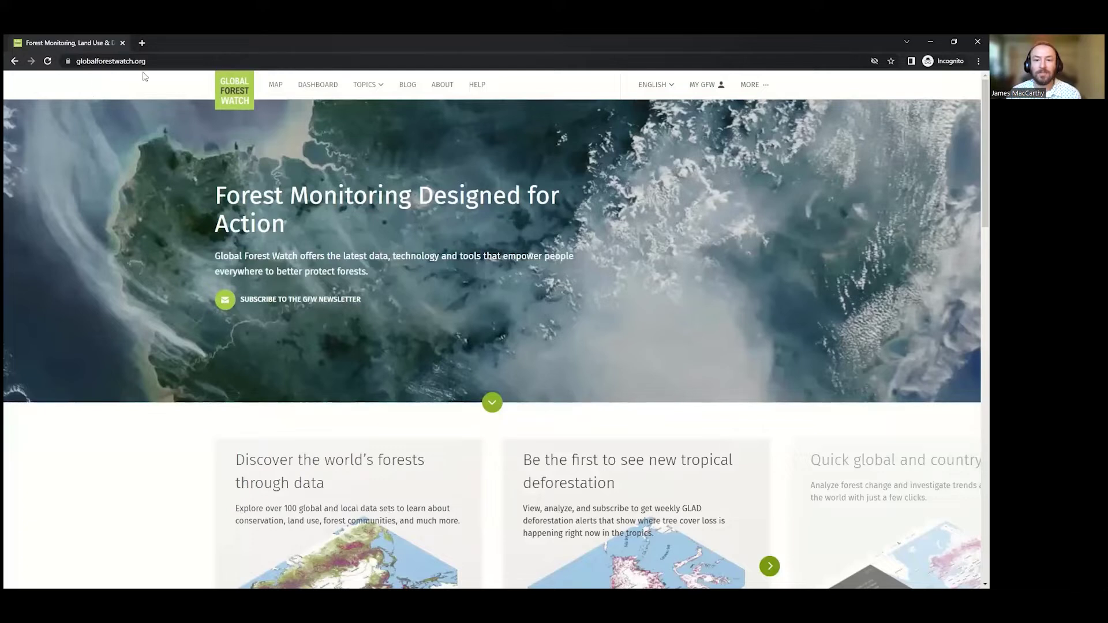
Step: Open the interactive map, dismiss the welcome dialog, and remove the tree cover gain, tree cover loss and tree cover layers
{"action": "left_click", "coordinate": [279, 90]}
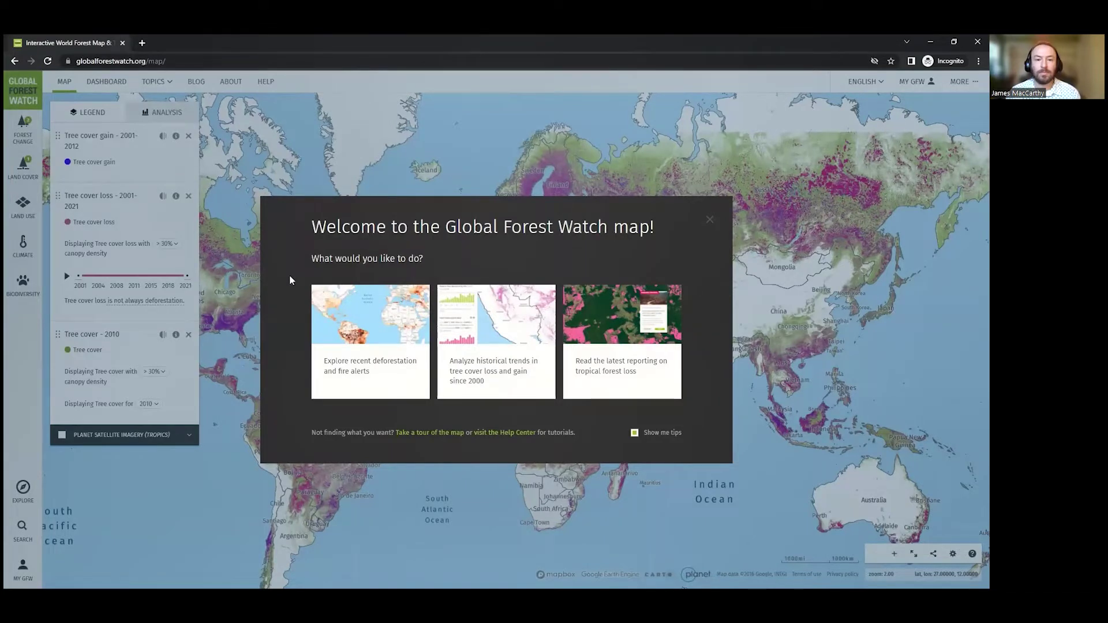
{"action": "left_click", "coordinate": [707, 215]}
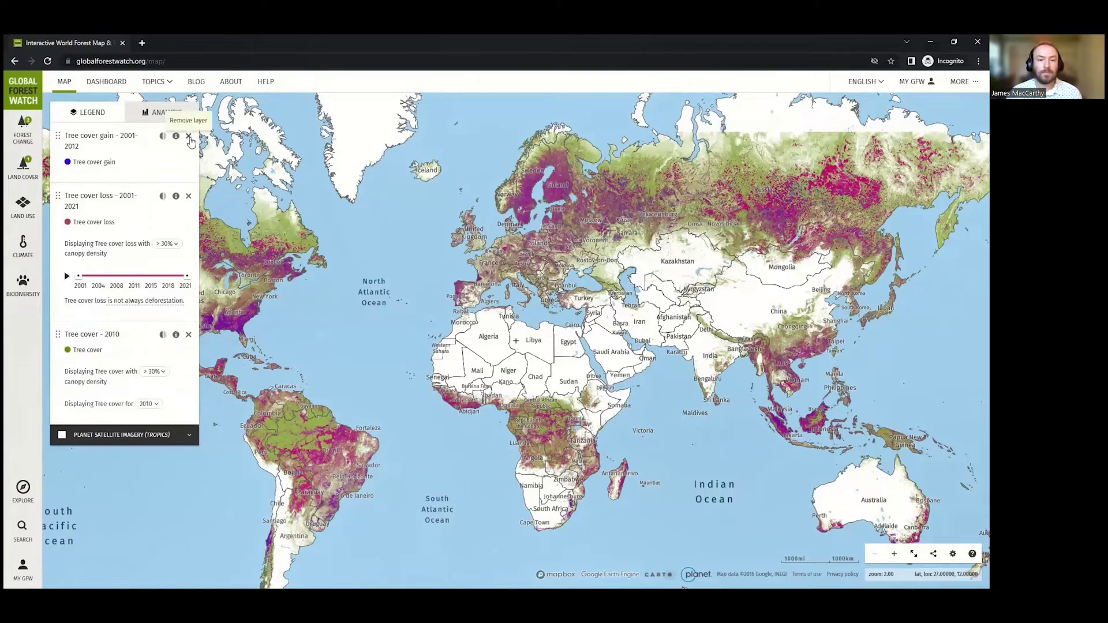
{"action": "left_click", "coordinate": [189, 136]}
{"action": "left_click", "coordinate": [188, 137]}
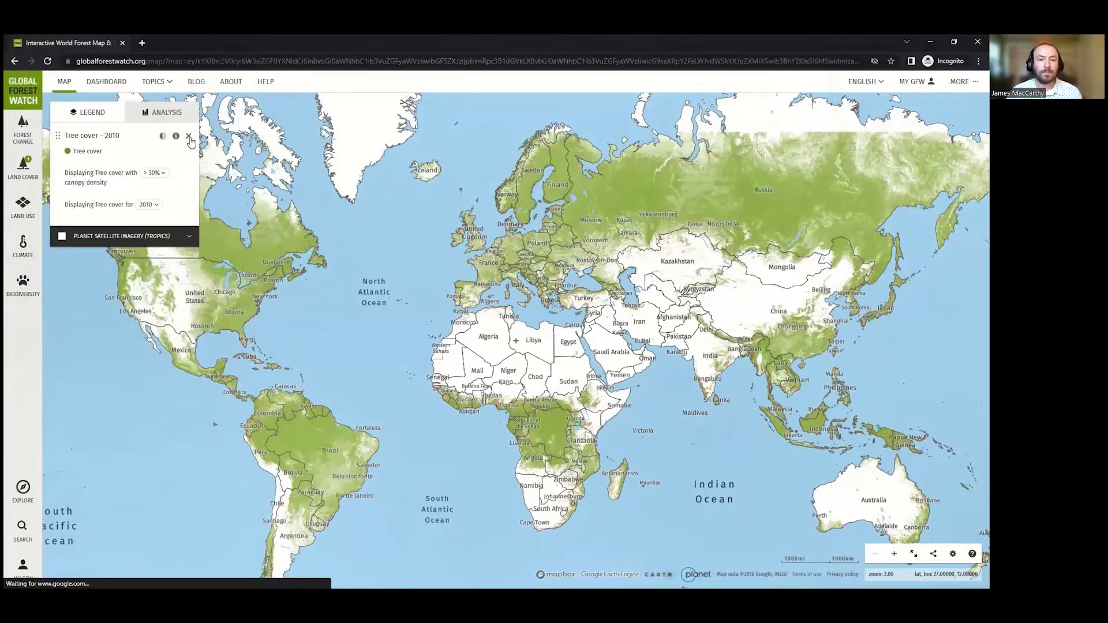
{"action": "left_click", "coordinate": [189, 136]}
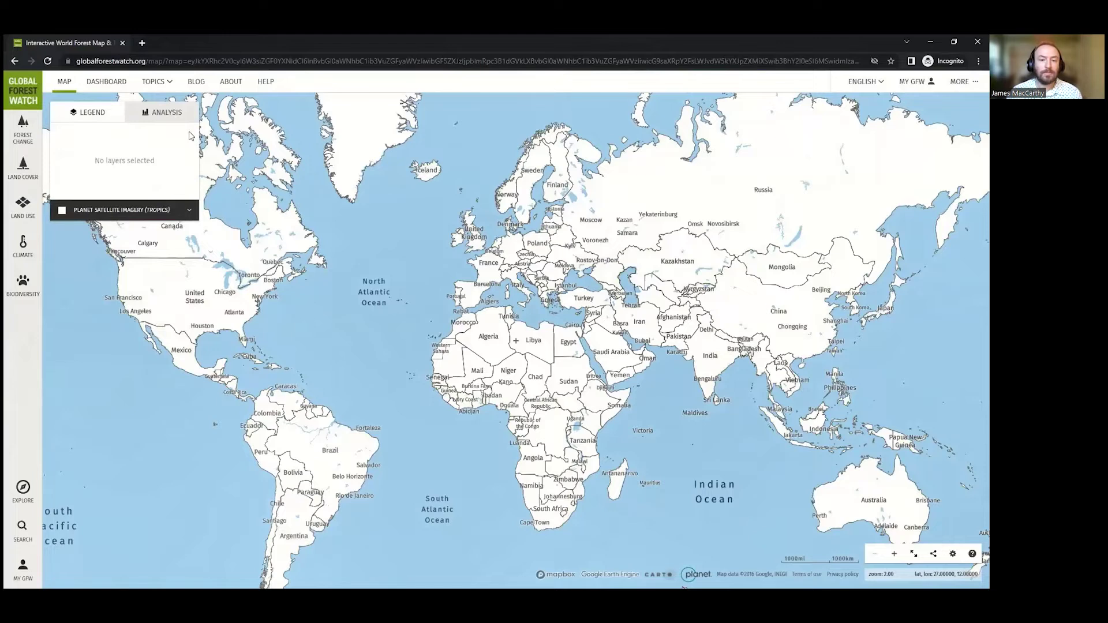
Step: Read the dataset information for Tree cover loss due to fires among the forest change datasets, including its cautions and overview
{"action": "left_click", "coordinate": [29, 139]}
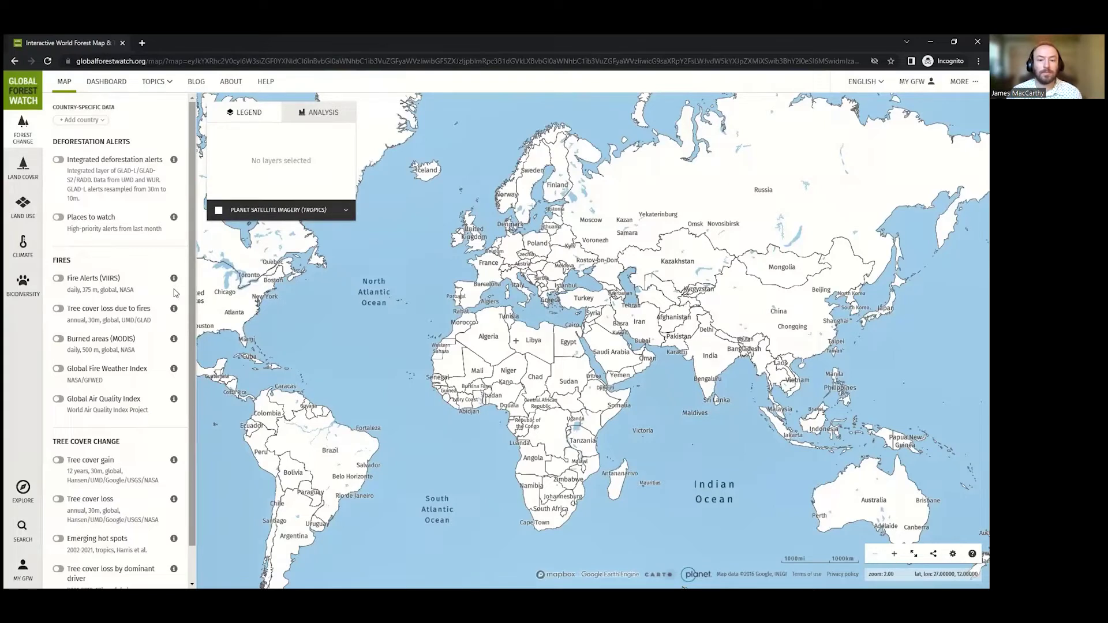
{"action": "mouse_move", "coordinate": [174, 311]}
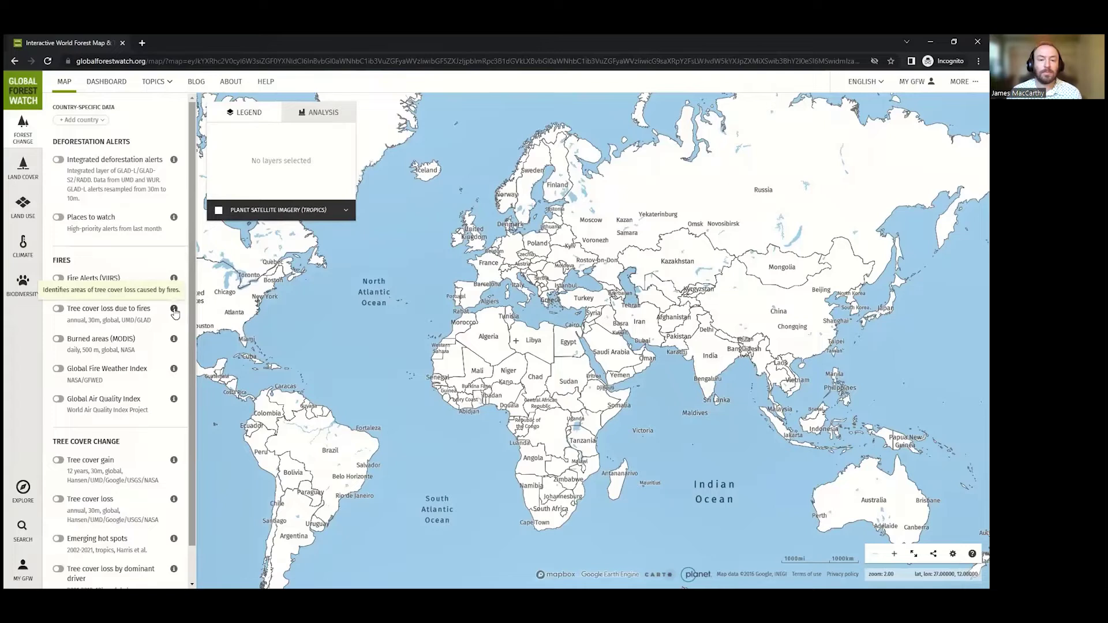
{"action": "left_click", "coordinate": [174, 310]}
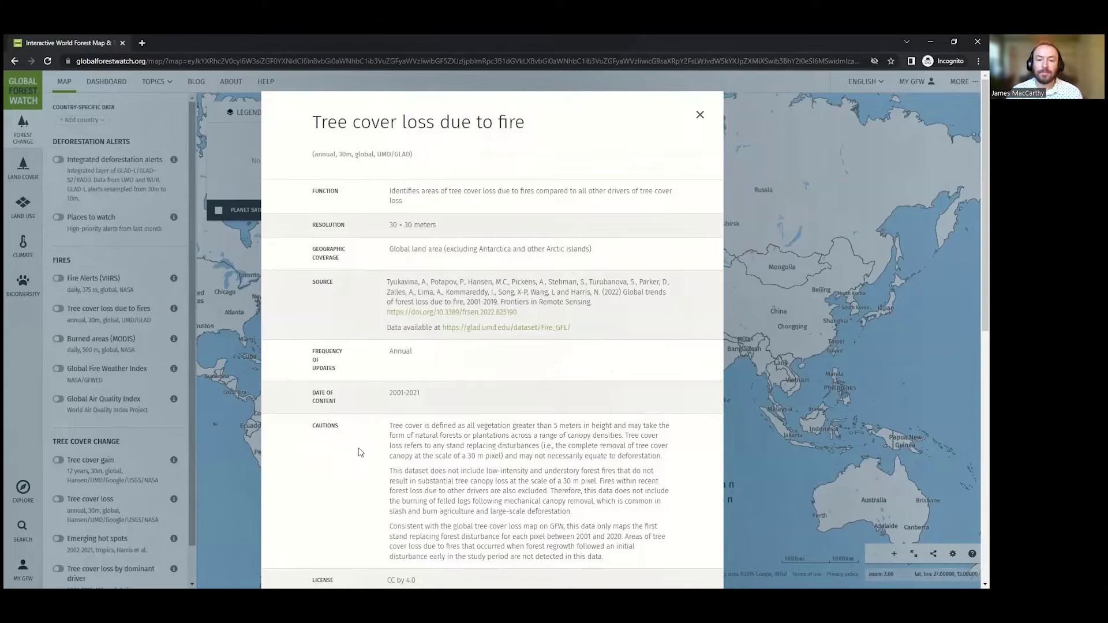
{"action": "scroll", "coordinate": [359, 452], "scroll_direction": "down", "scroll_amount": 5}
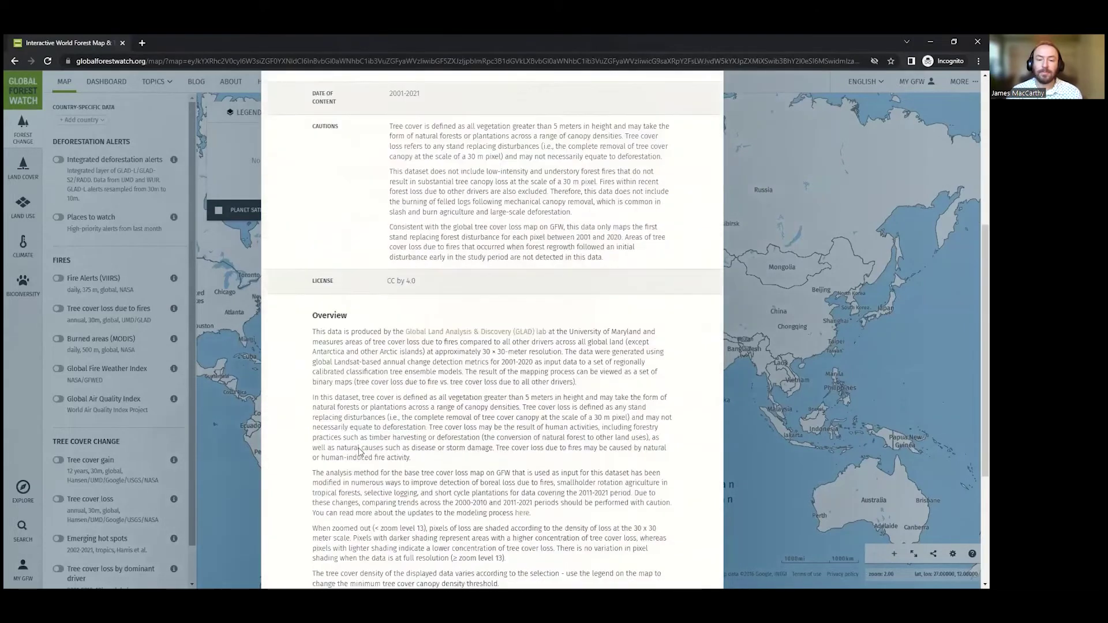
{"action": "scroll", "coordinate": [358, 452], "scroll_direction": "down", "scroll_amount": 1}
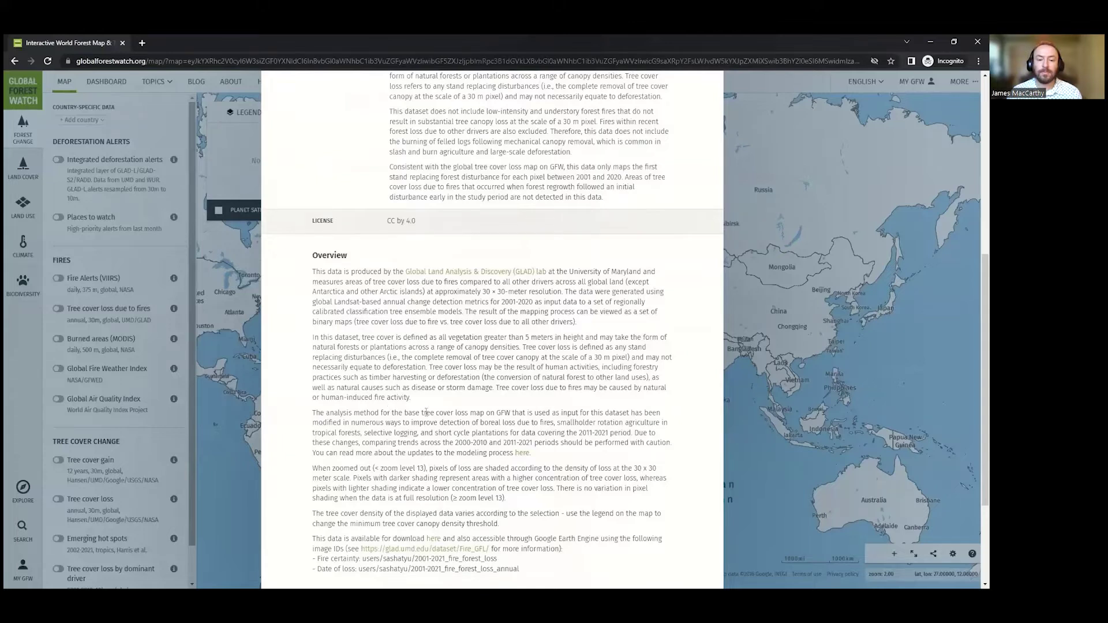
{"action": "scroll", "coordinate": [426, 412], "scroll_direction": "up", "scroll_amount": 6}
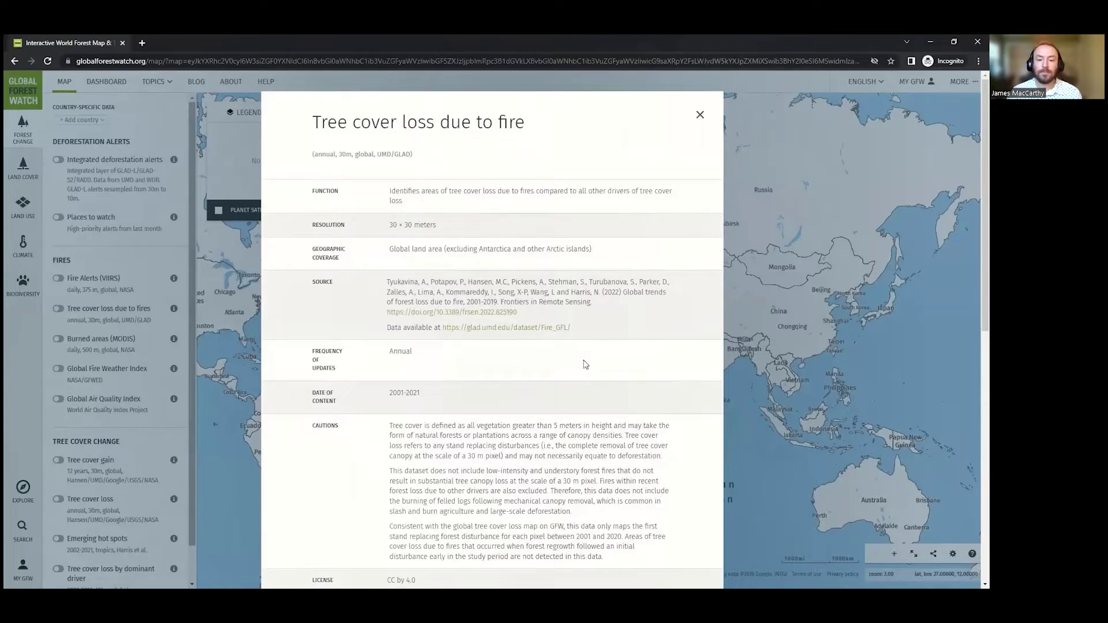
{"action": "left_click", "coordinate": [699, 115]}
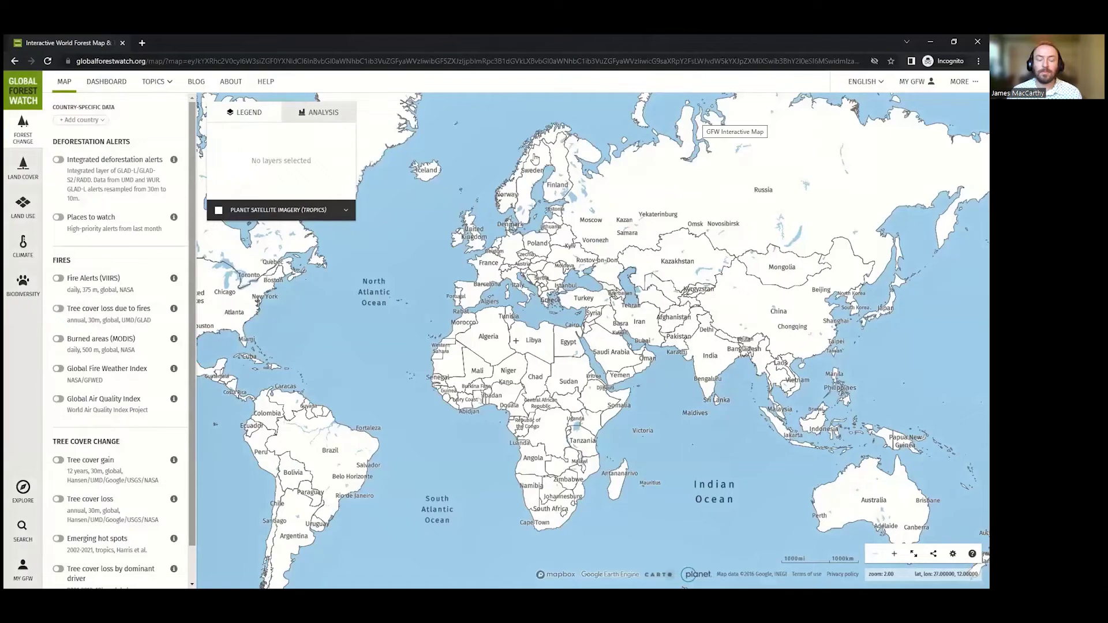
Step: Show the Tree cover loss due to fires layer on the map and collapse the forest change dataset list
{"action": "left_click", "coordinate": [59, 312]}
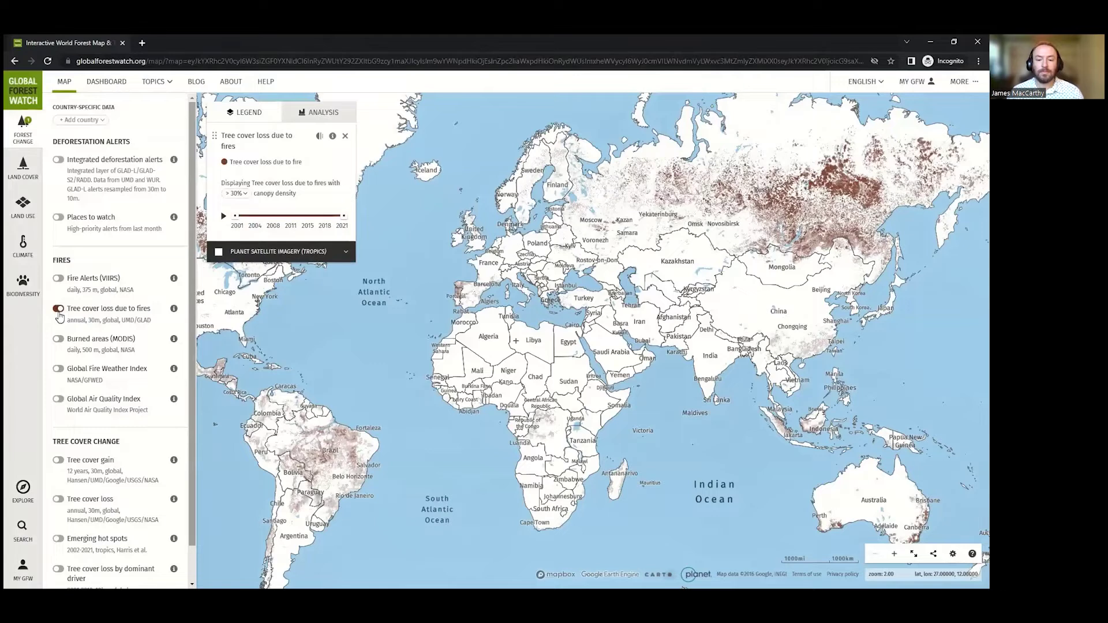
{"action": "left_click", "coordinate": [35, 145]}
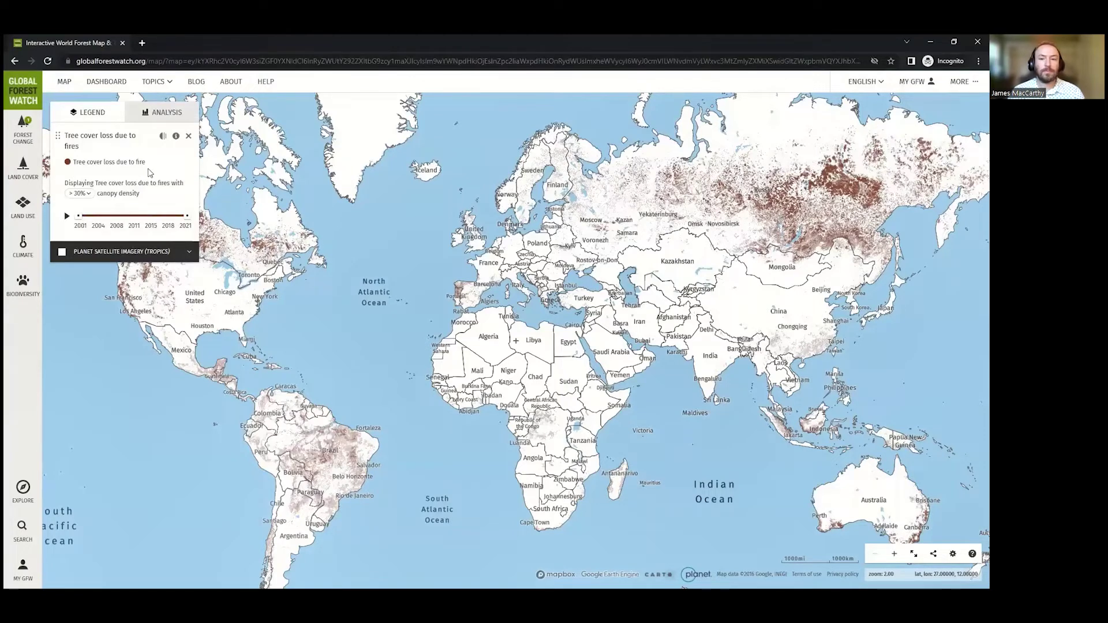
Step: Try lowering the fire-related loss layer's opacity to about 31% and restore it to 100%
{"action": "left_click", "coordinate": [164, 138]}
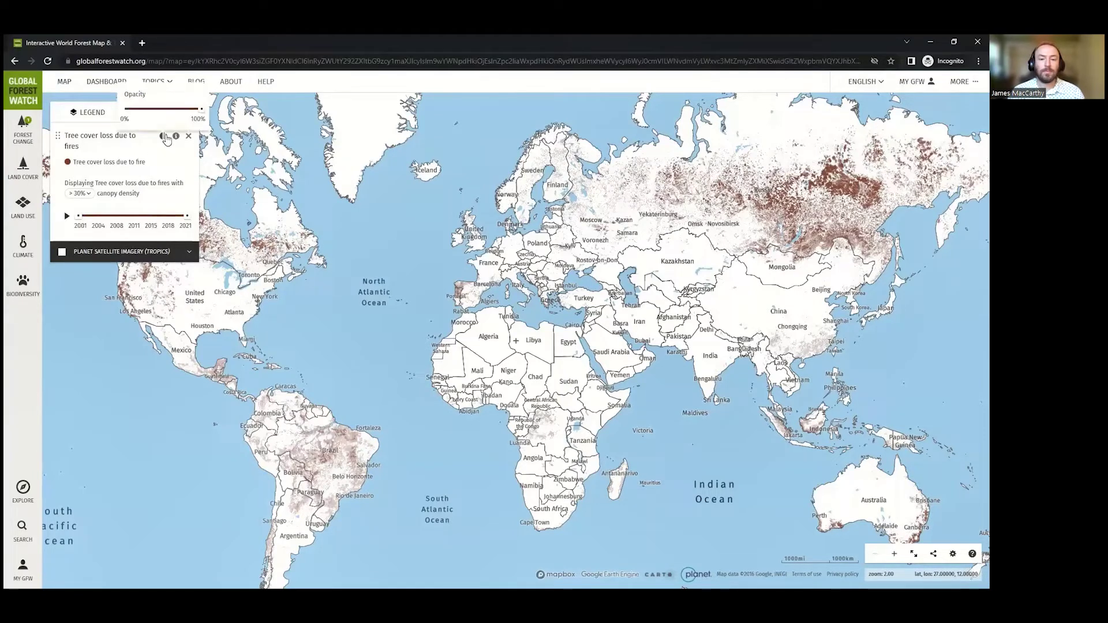
{"action": "left_click", "coordinate": [176, 109]}
{"action": "left_click", "coordinate": [158, 111]}
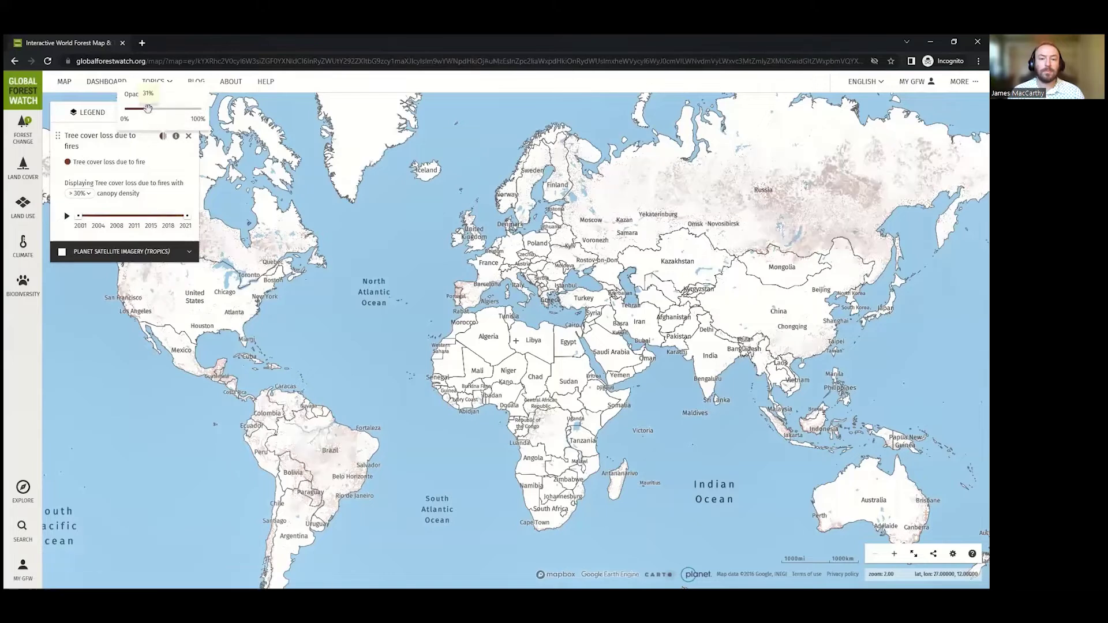
{"action": "left_click", "coordinate": [167, 109]}
{"action": "left_click_drag", "start_coordinate": [168, 109], "coordinate": [201, 109]}
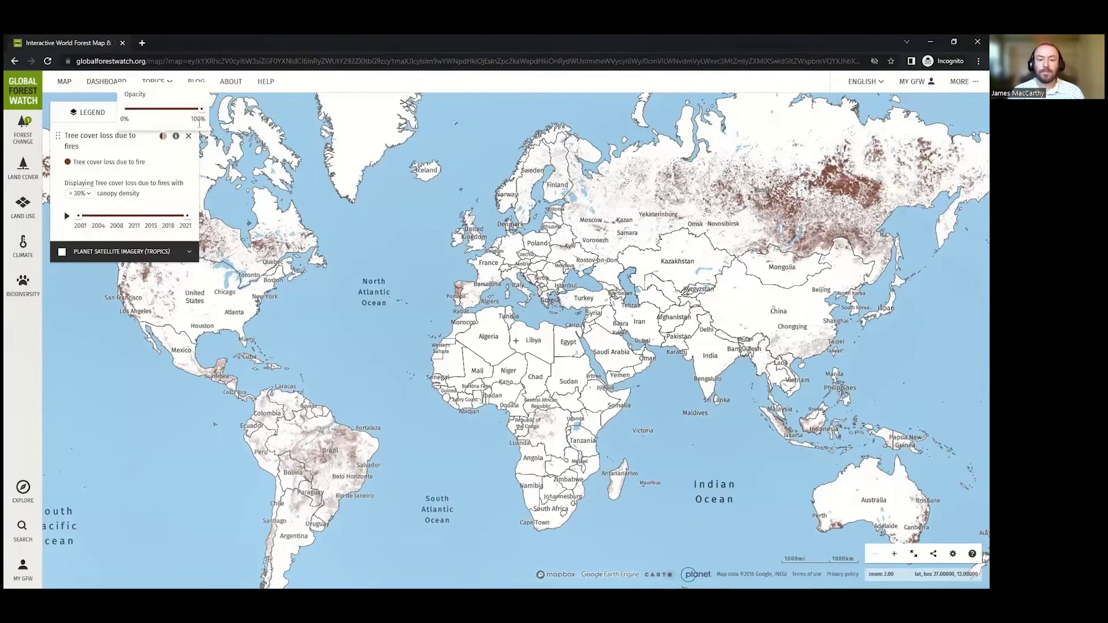
{"action": "left_click", "coordinate": [164, 167]}
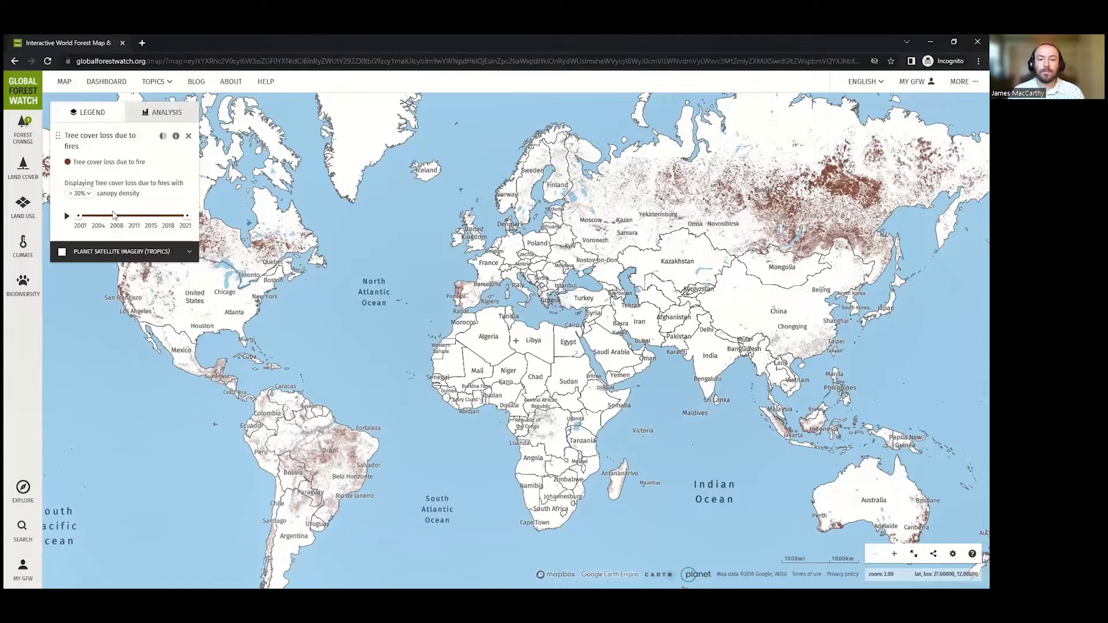
Step: Try narrowing the fire-related loss layer's year range to start around 2007 and restore the start to 2001
{"action": "left_click_drag", "start_coordinate": [91, 217], "coordinate": [111, 217]}
{"action": "mouse_move", "coordinate": [187, 216]}
{"action": "left_mouse_down"}
{"action": "mouse_move", "coordinate": [146, 210]}
{"action": "mouse_move", "coordinate": [187, 215]}
{"action": "left_mouse_up"}
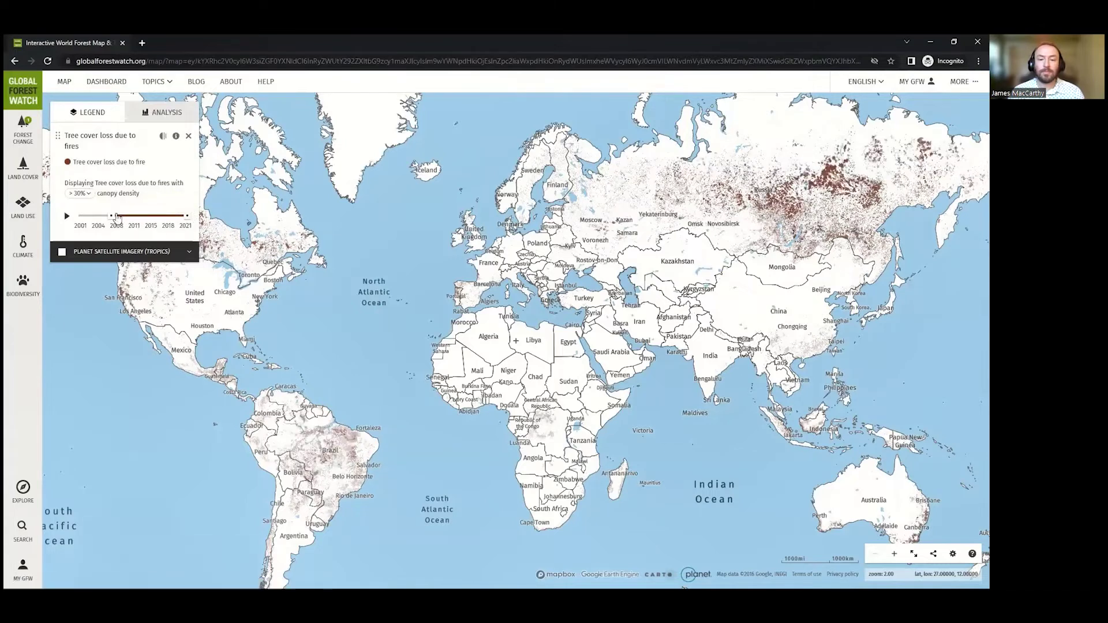
{"action": "left_click_drag", "start_coordinate": [111, 215], "coordinate": [74, 211]}
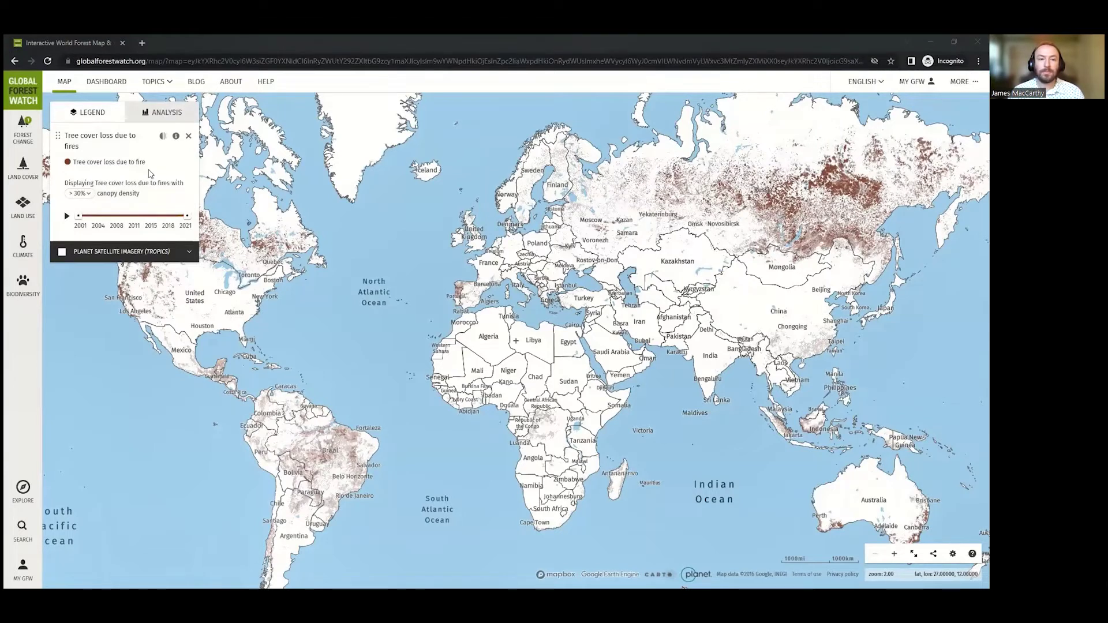
Step: Play the 2001–2021 timeline of tree cover loss due to fires with the map focused on Australia
{"action": "left_click_drag", "start_coordinate": [884, 498], "coordinate": [532, 355]}
{"action": "scroll", "coordinate": [533, 355], "scroll_direction": "up", "scroll_amount": 5}
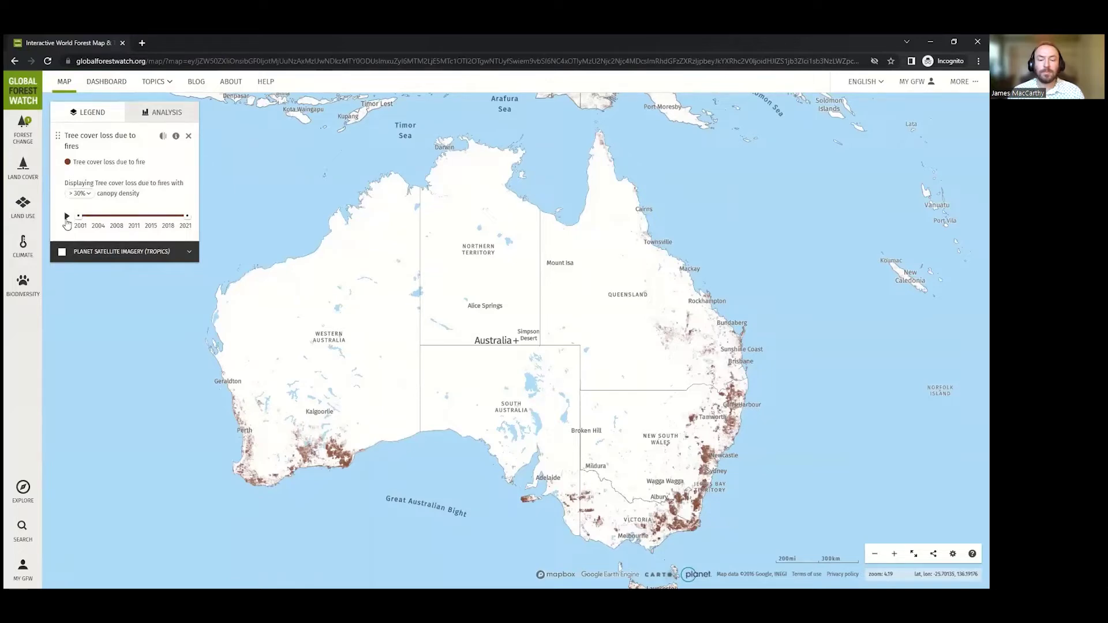
{"action": "left_click", "coordinate": [67, 218]}
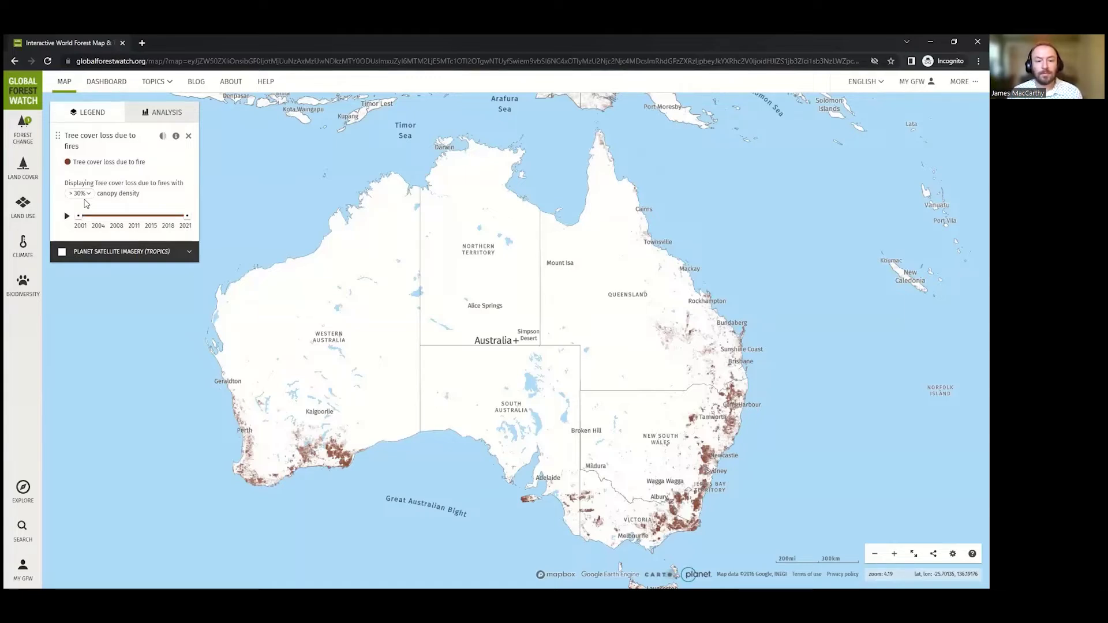
Step: Try canopy density thresholds of > 10% and > 75% for the fire-related loss layer, and set it back to > 30%
{"action": "left_click", "coordinate": [82, 195]}
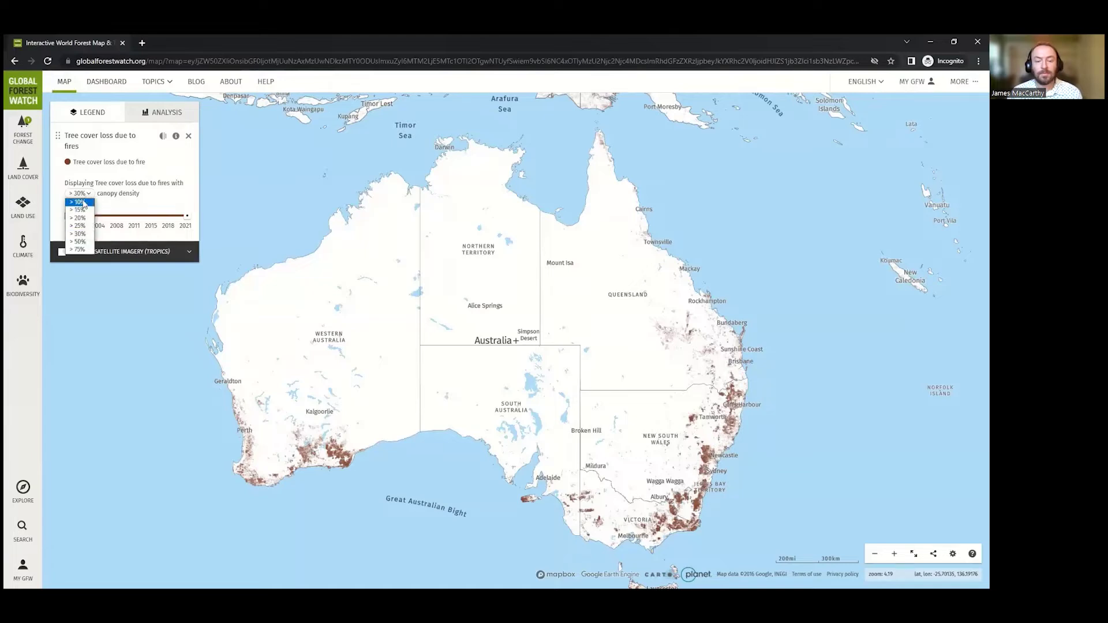
{"action": "left_click", "coordinate": [84, 205]}
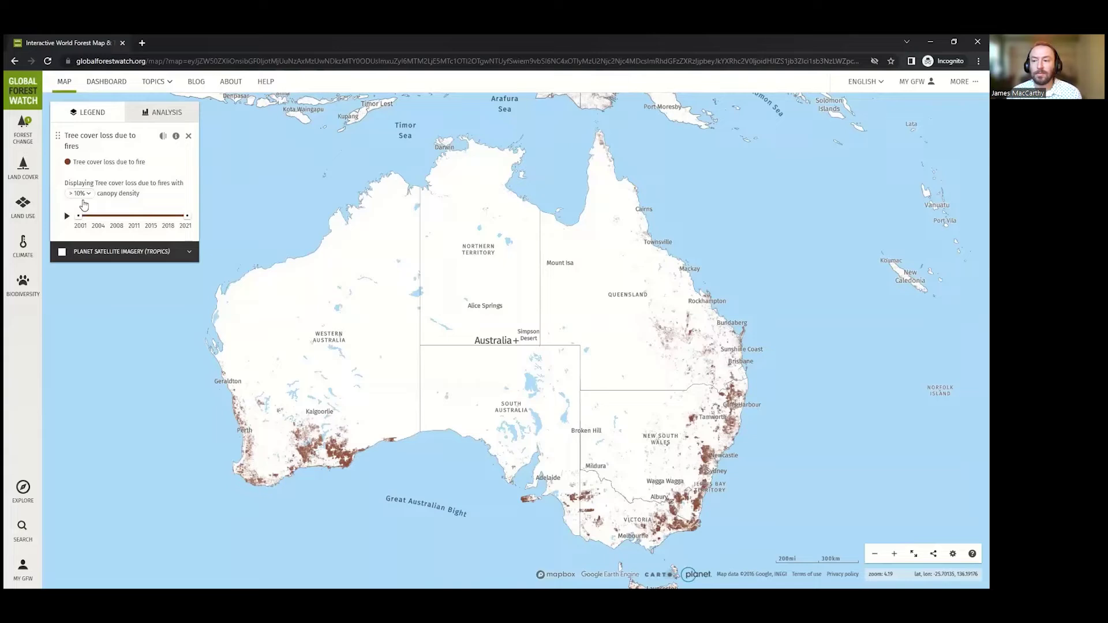
{"action": "left_click", "coordinate": [80, 193]}
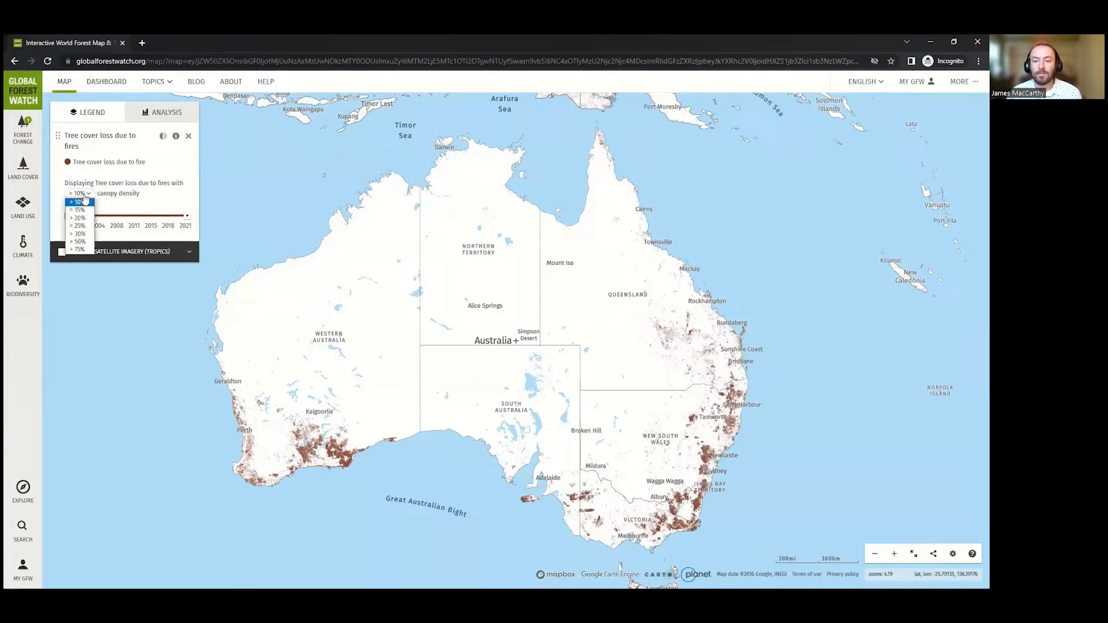
{"action": "left_click", "coordinate": [76, 249]}
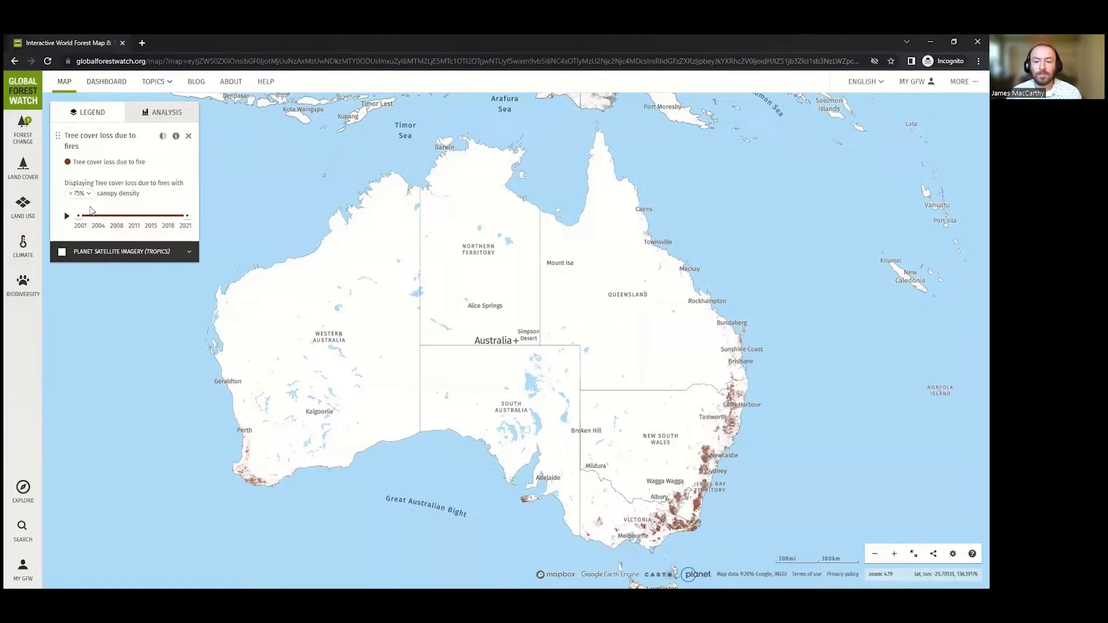
{"action": "left_click", "coordinate": [80, 193]}
{"action": "left_click", "coordinate": [79, 235]}
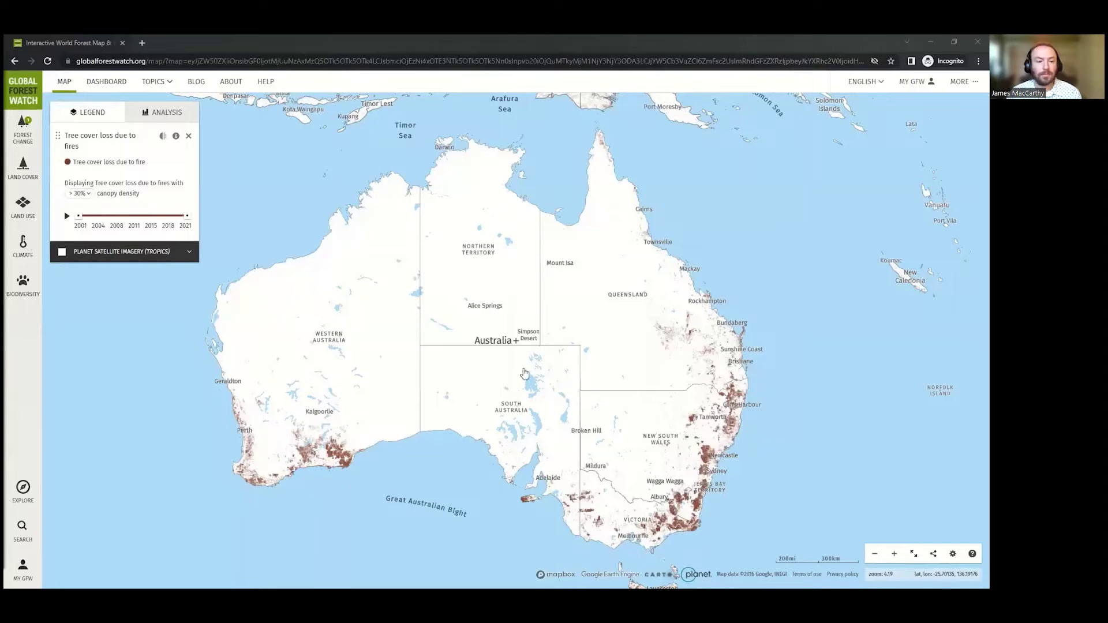
Step: Analyze New South Wales, Australia, and review its annual tree cover loss due to fires and the proportion caused by fires
{"action": "left_click", "coordinate": [640, 411]}
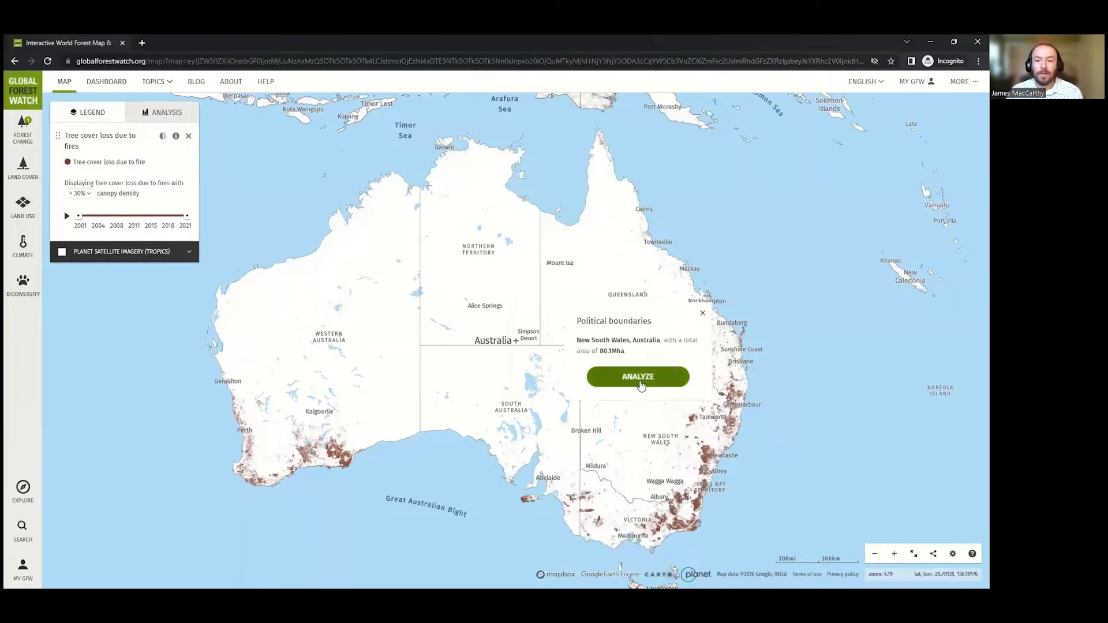
{"action": "left_click", "coordinate": [641, 383]}
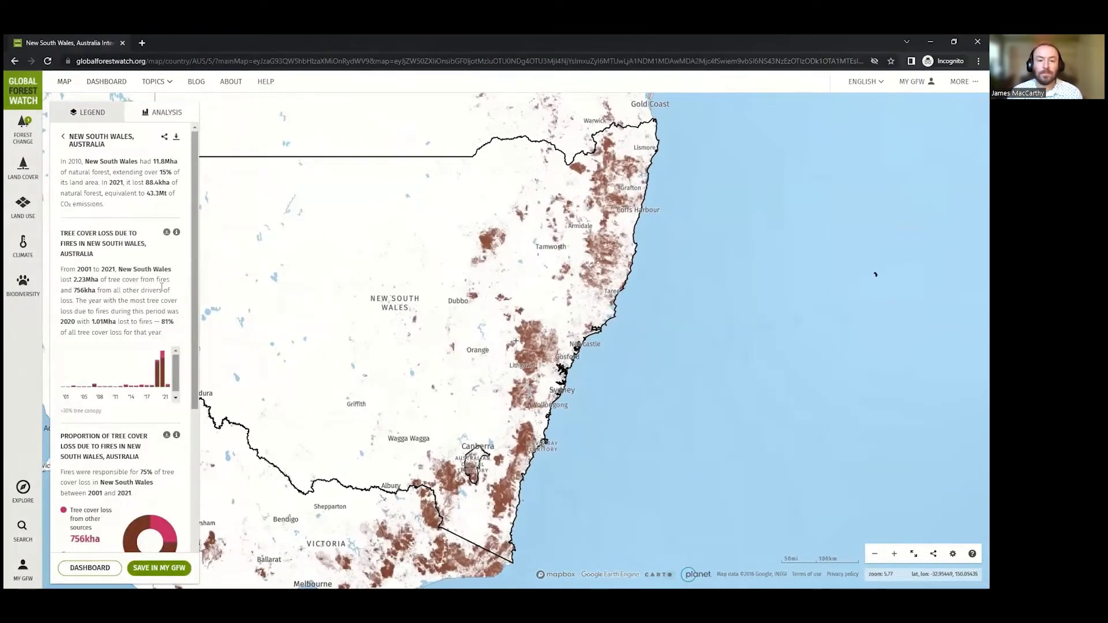
{"action": "scroll", "coordinate": [162, 287], "scroll_direction": "down", "scroll_amount": 2}
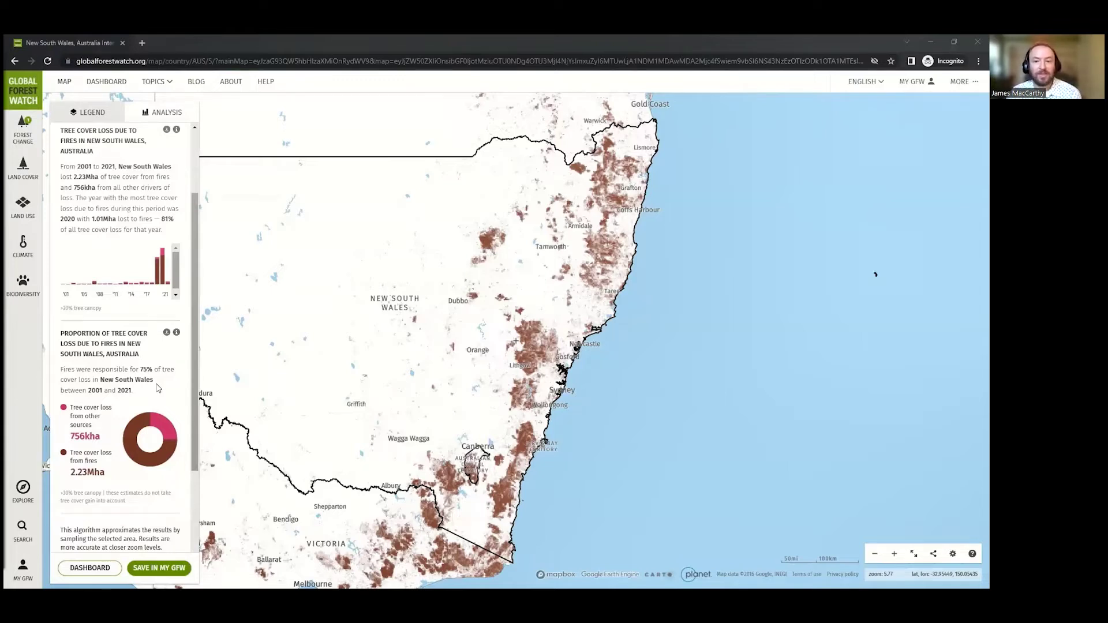
{"action": "key", "text": "alt+Tab"}
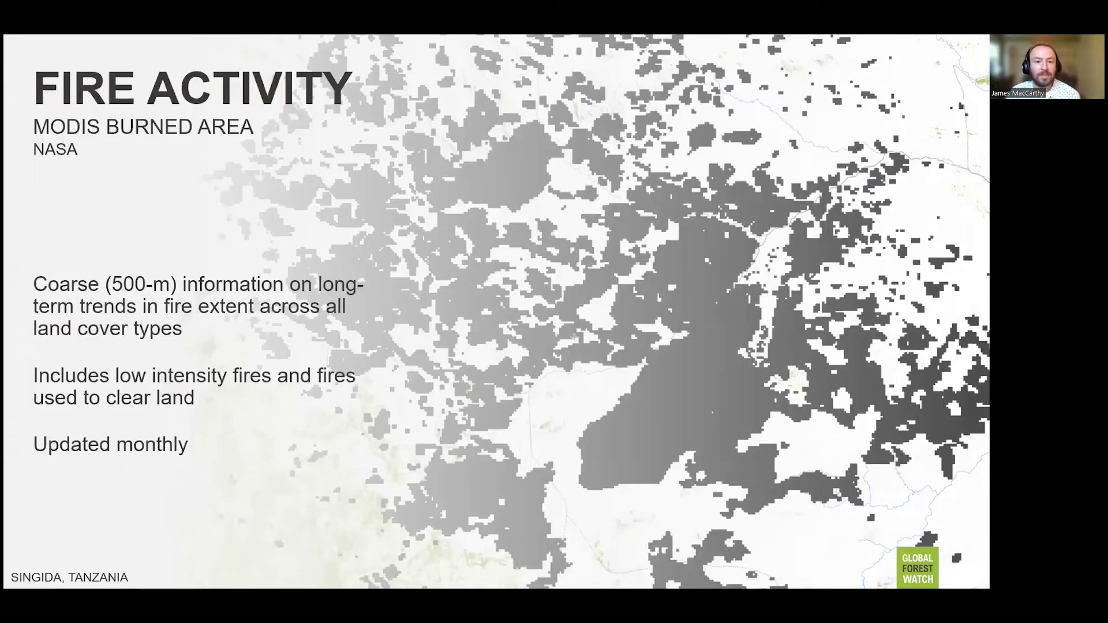
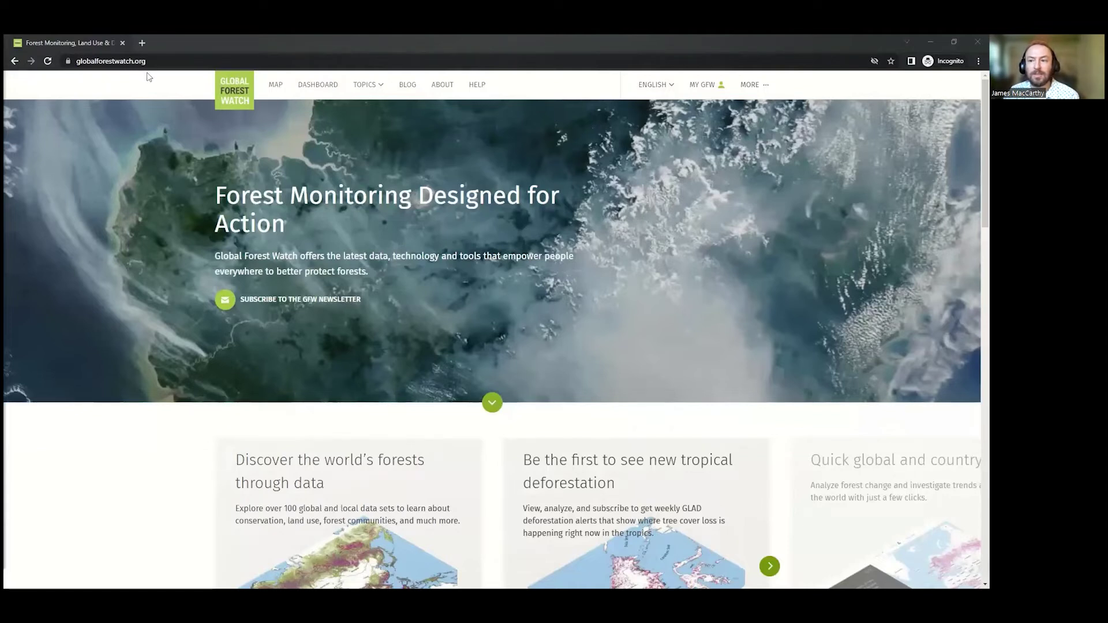
Step: Open the global dashboard and look through its summary charts on forest loss, dominant drivers, tree cover gain and forest location
{"action": "left_click", "coordinate": [317, 88]}
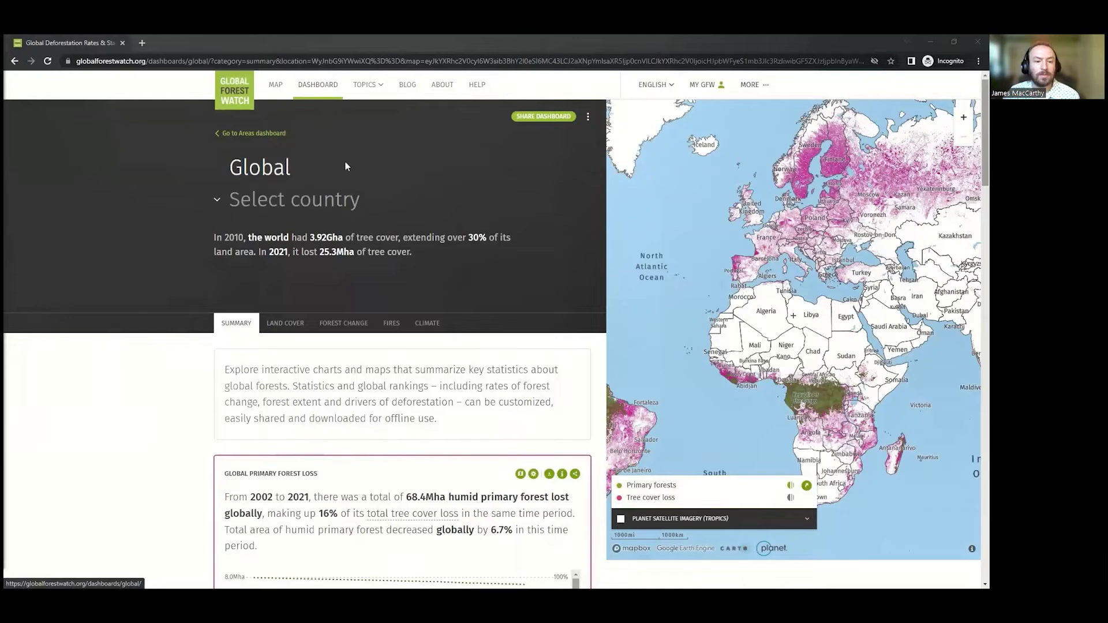
{"action": "scroll", "coordinate": [345, 238], "scroll_direction": "down", "scroll_amount": 5}
{"action": "scroll", "coordinate": [345, 243], "scroll_direction": "down", "scroll_amount": 10}
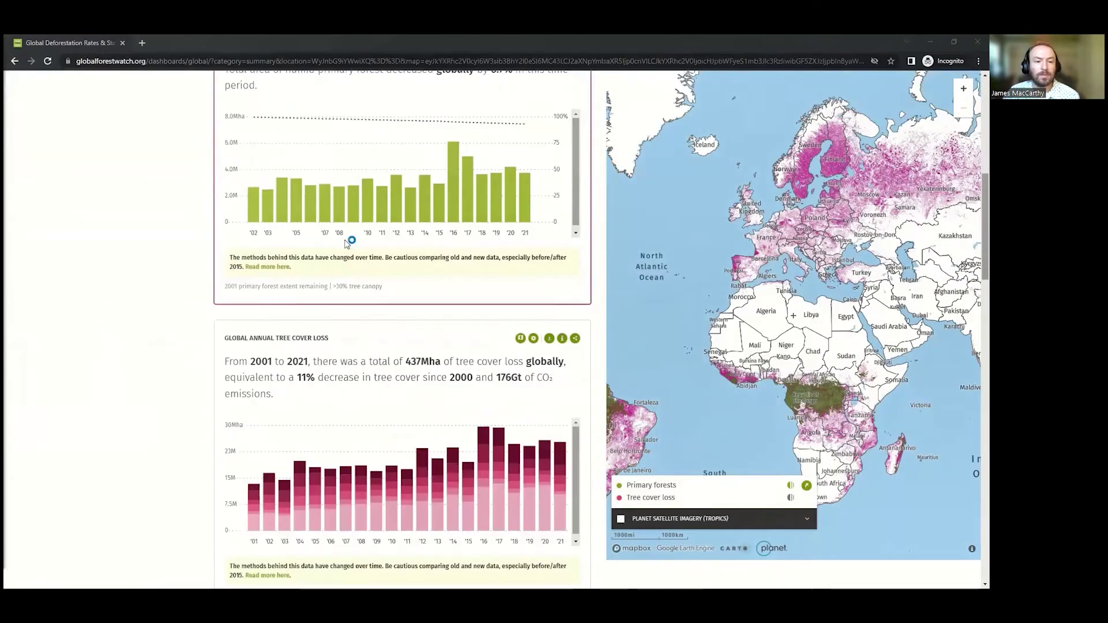
{"action": "scroll", "coordinate": [345, 245], "scroll_direction": "down", "scroll_amount": 7}
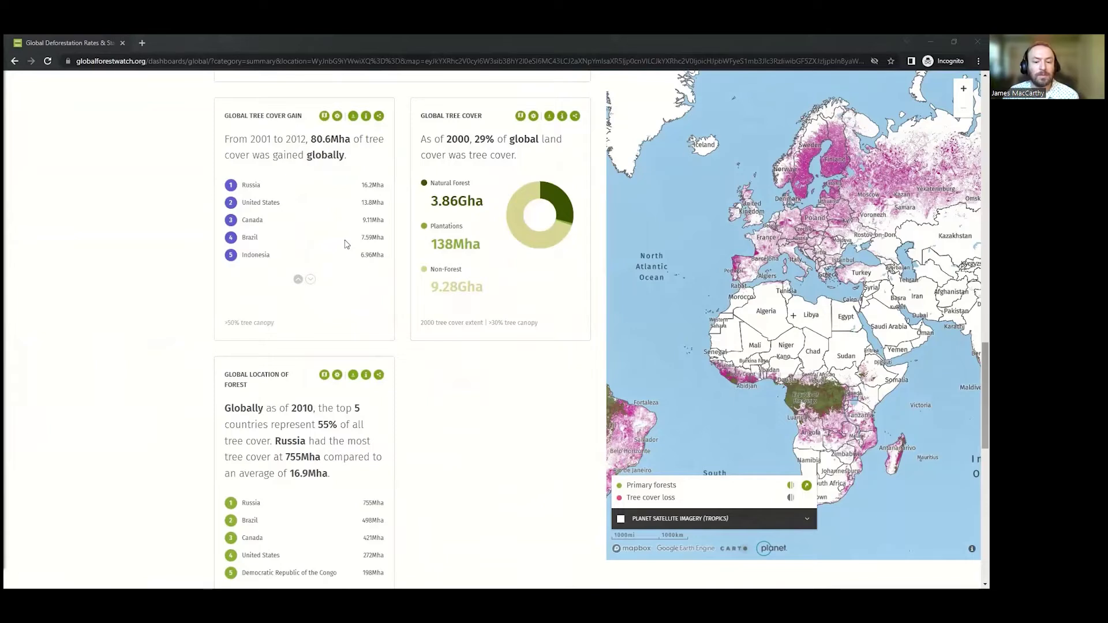
{"action": "scroll", "coordinate": [345, 244], "scroll_direction": "up", "scroll_amount": 10}
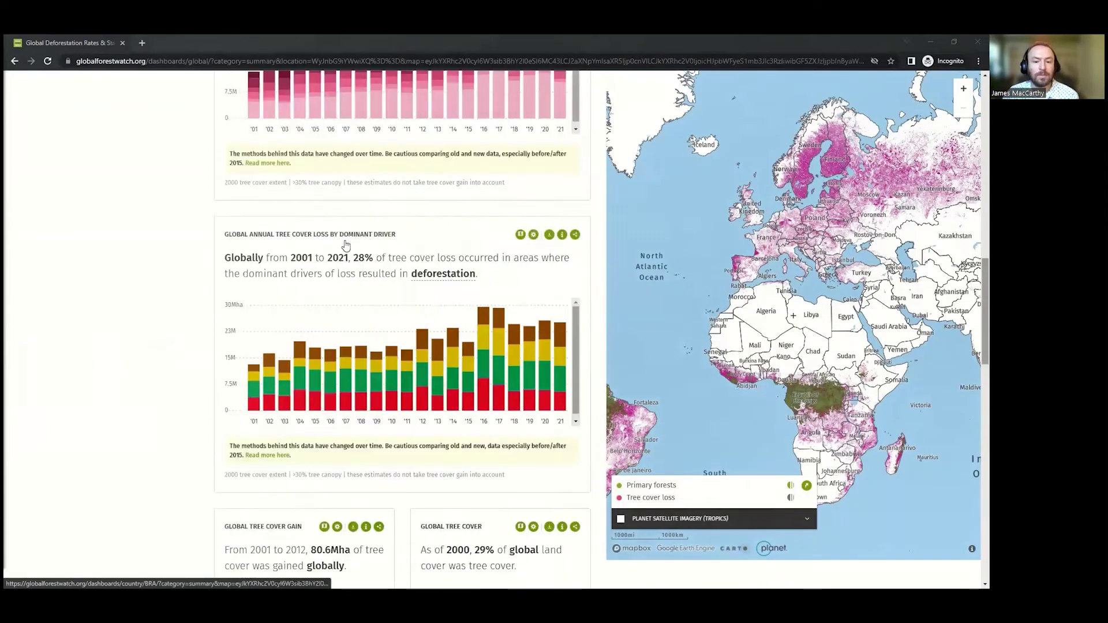
Step: Show the fires statistics of the global dashboard and examine the chart of annual tree cover loss from fires
{"action": "scroll", "coordinate": [345, 244], "scroll_direction": "up", "scroll_amount": 12}
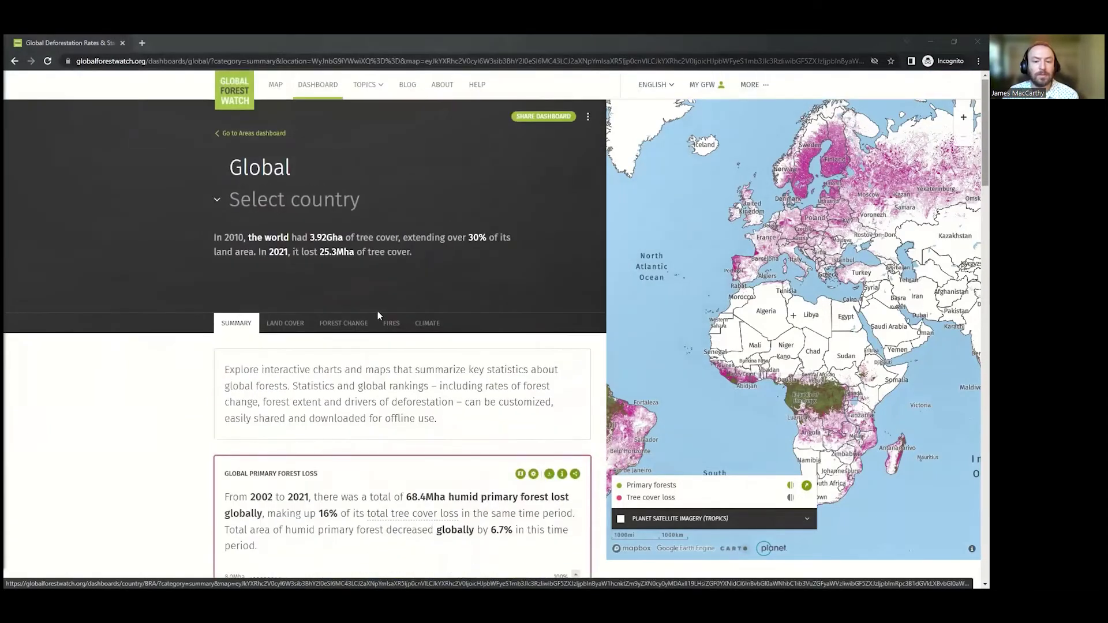
{"action": "left_click", "coordinate": [391, 324]}
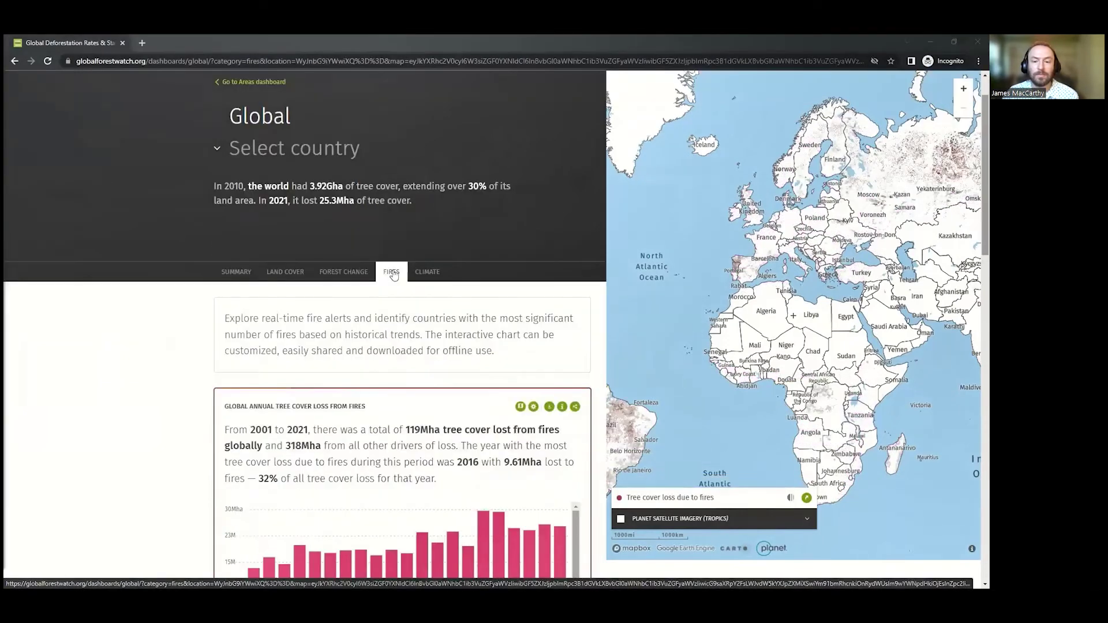
{"action": "scroll", "coordinate": [395, 283], "scroll_direction": "down", "scroll_amount": 1}
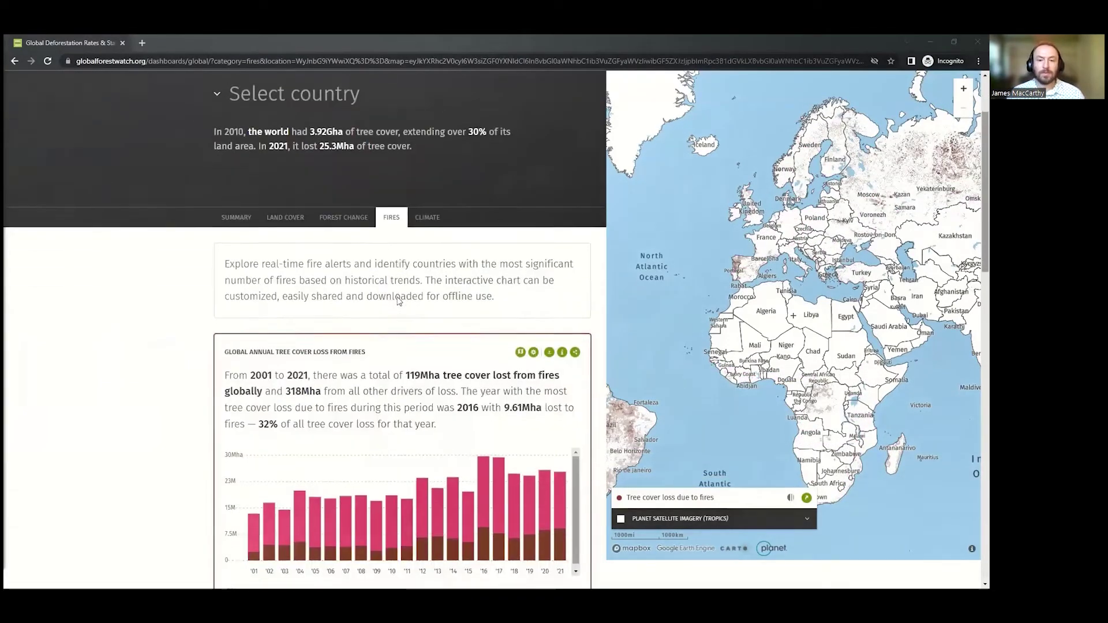
{"action": "scroll", "coordinate": [397, 301], "scroll_direction": "down", "scroll_amount": 1}
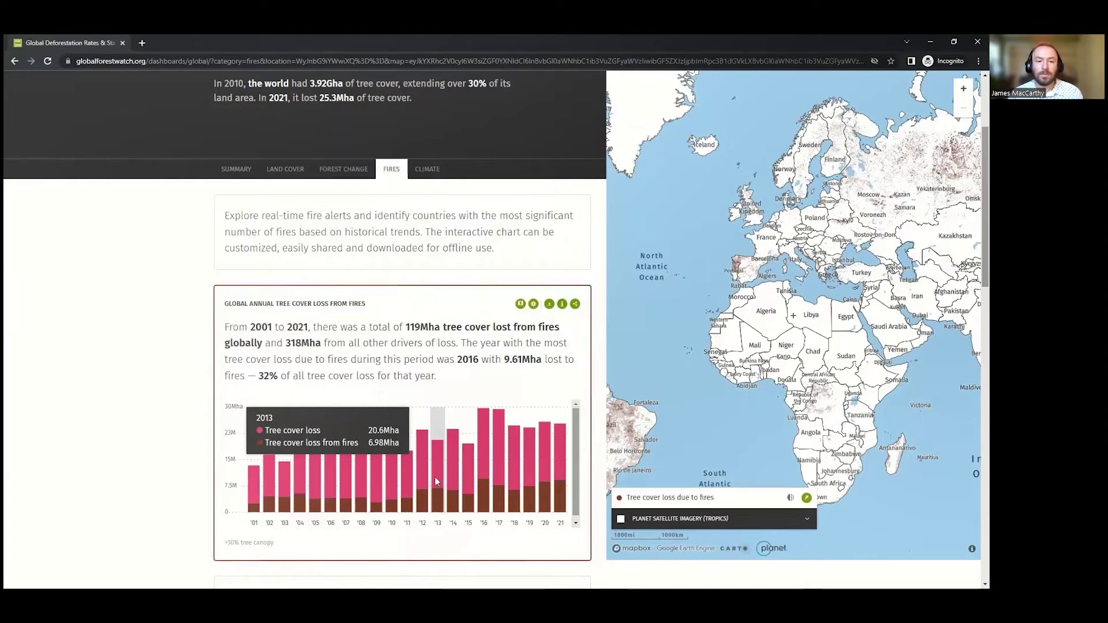
Step: Filter the global annual tree cover loss from fires chart to the forest type Primary Forests (2001, tropics only)
{"action": "left_click", "coordinate": [534, 305]}
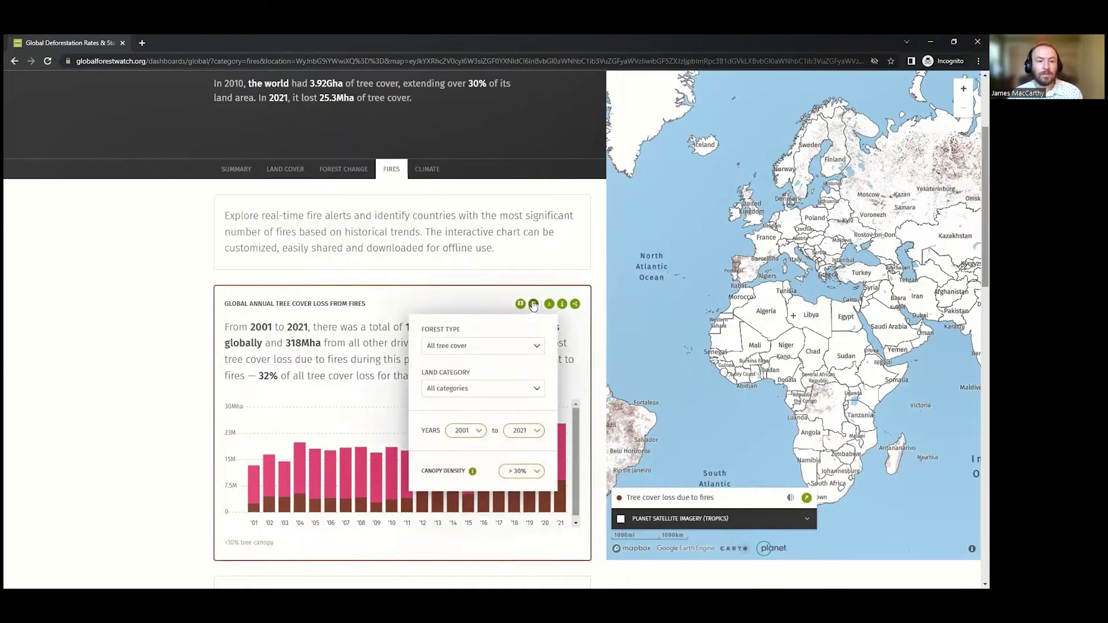
{"action": "left_click", "coordinate": [536, 349]}
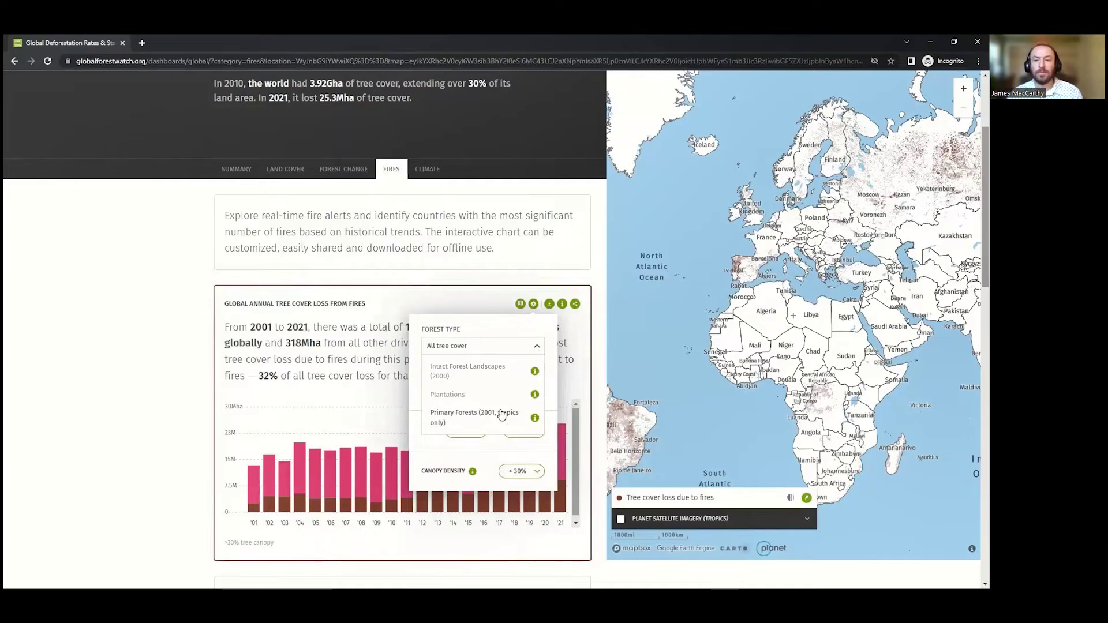
{"action": "left_click", "coordinate": [502, 415]}
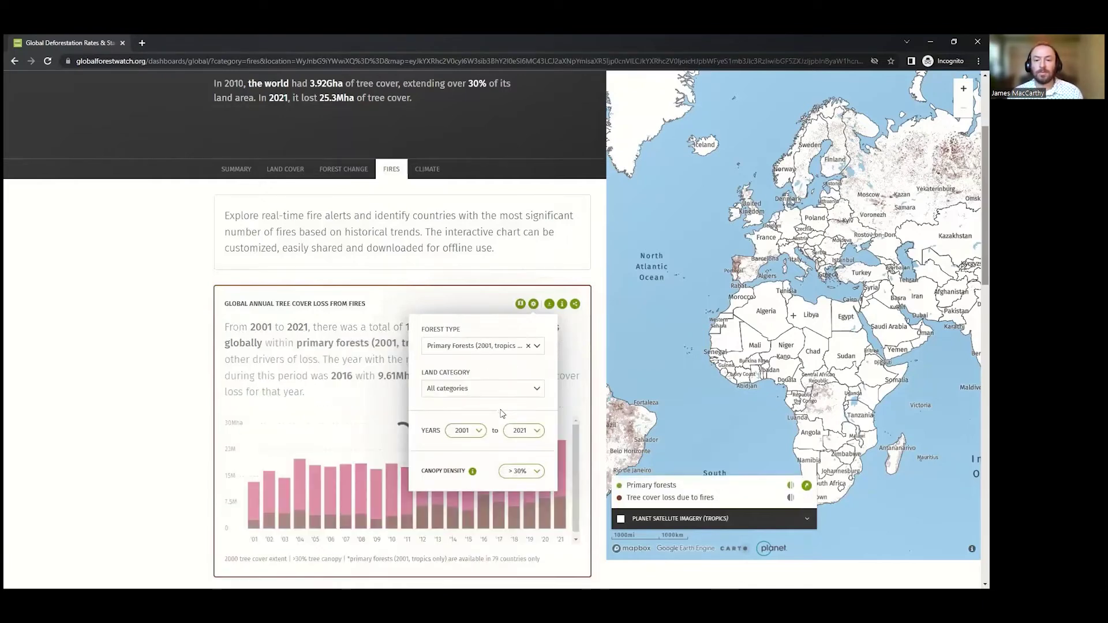
Step: Review the land category, year range and canopy density options of the fire loss chart, and examine the filtered chart
{"action": "left_click", "coordinate": [538, 392]}
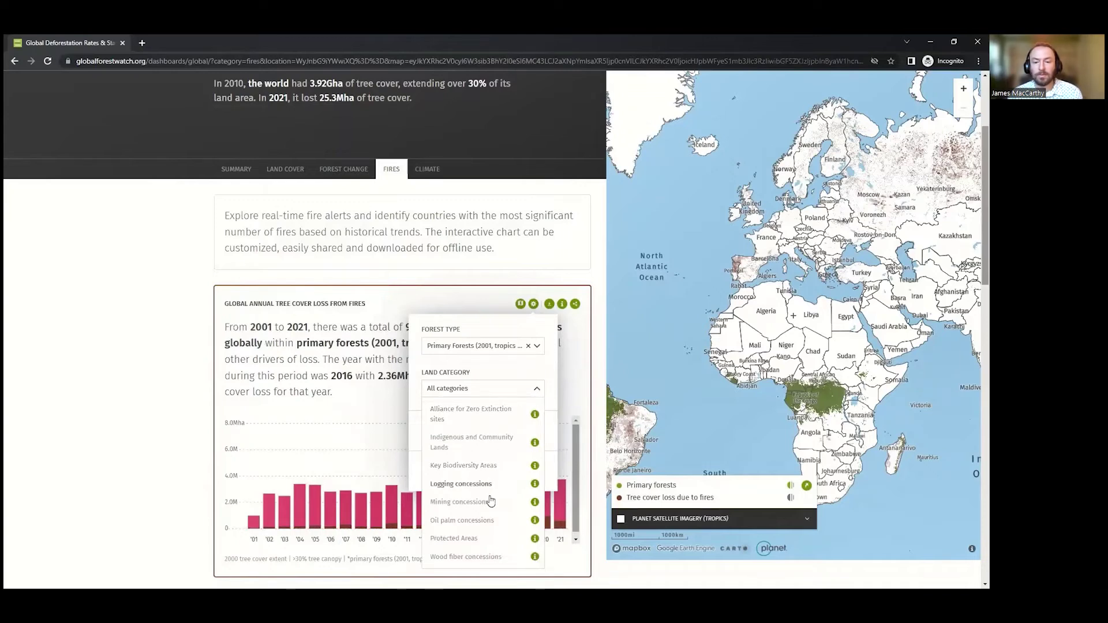
{"action": "left_click", "coordinate": [537, 388]}
{"action": "left_click", "coordinate": [468, 436]}
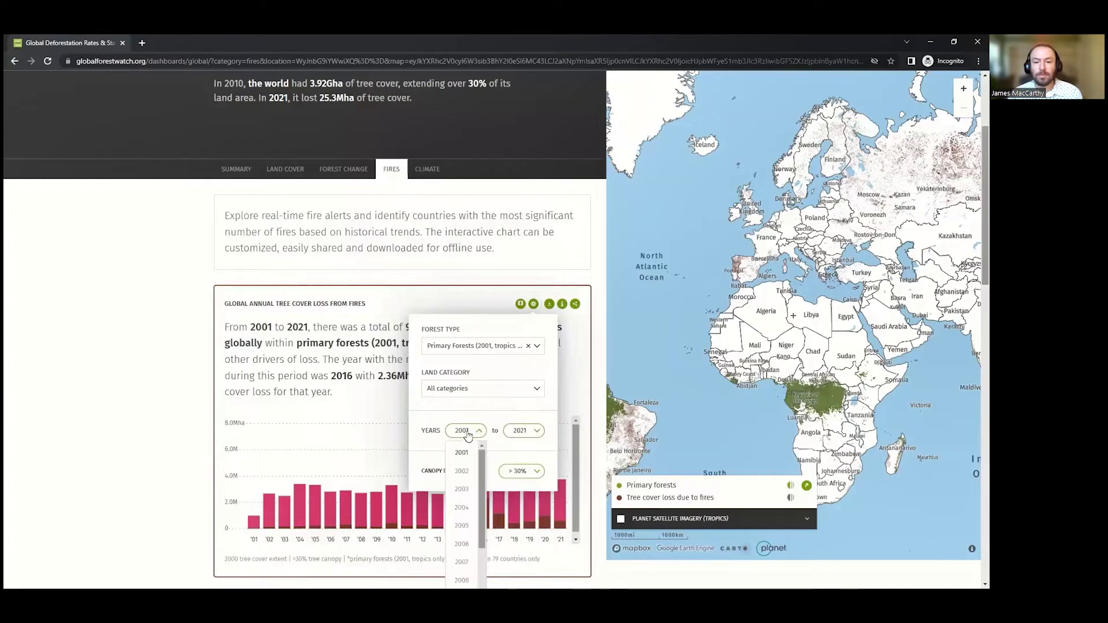
{"action": "left_click", "coordinate": [464, 437]}
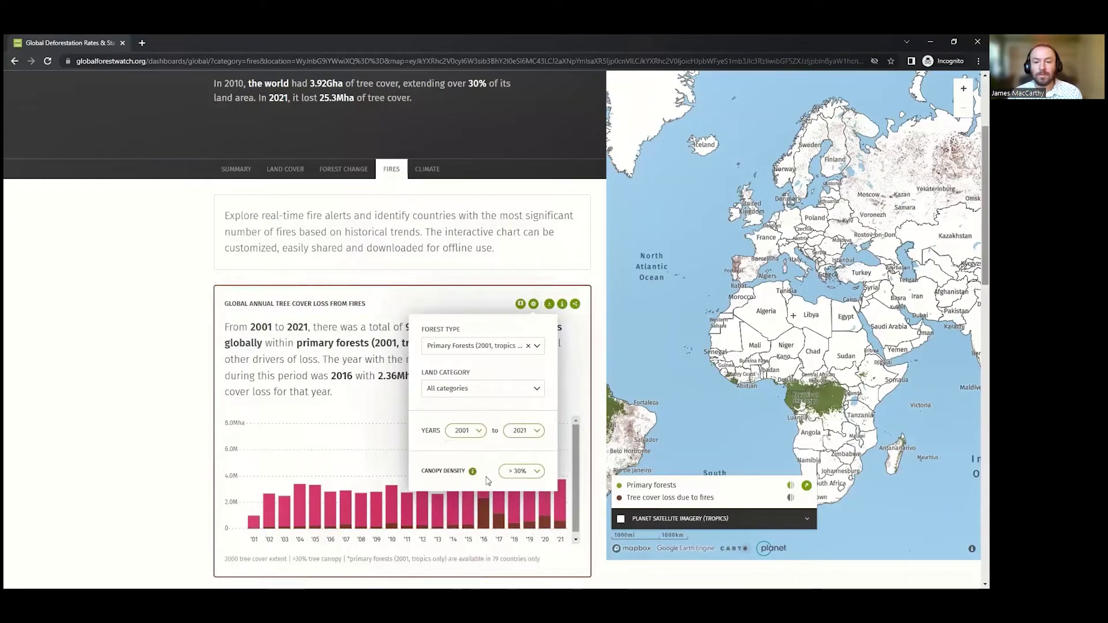
{"action": "left_click", "coordinate": [530, 477]}
{"action": "left_click", "coordinate": [530, 477]}
{"action": "left_click", "coordinate": [535, 306]}
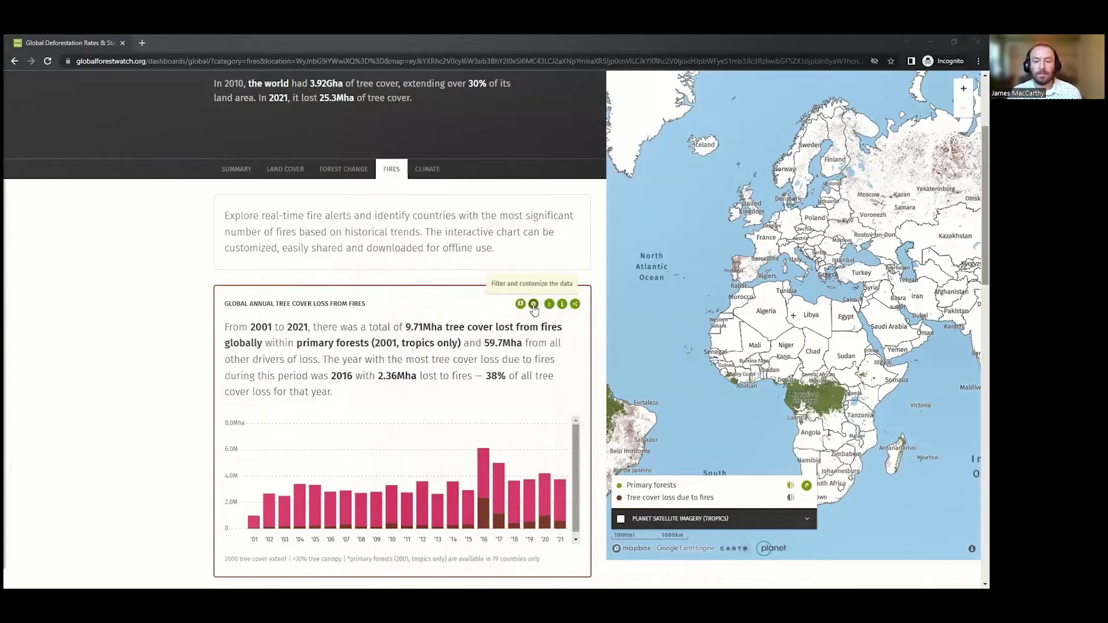
{"action": "mouse_move", "coordinate": [484, 460]}
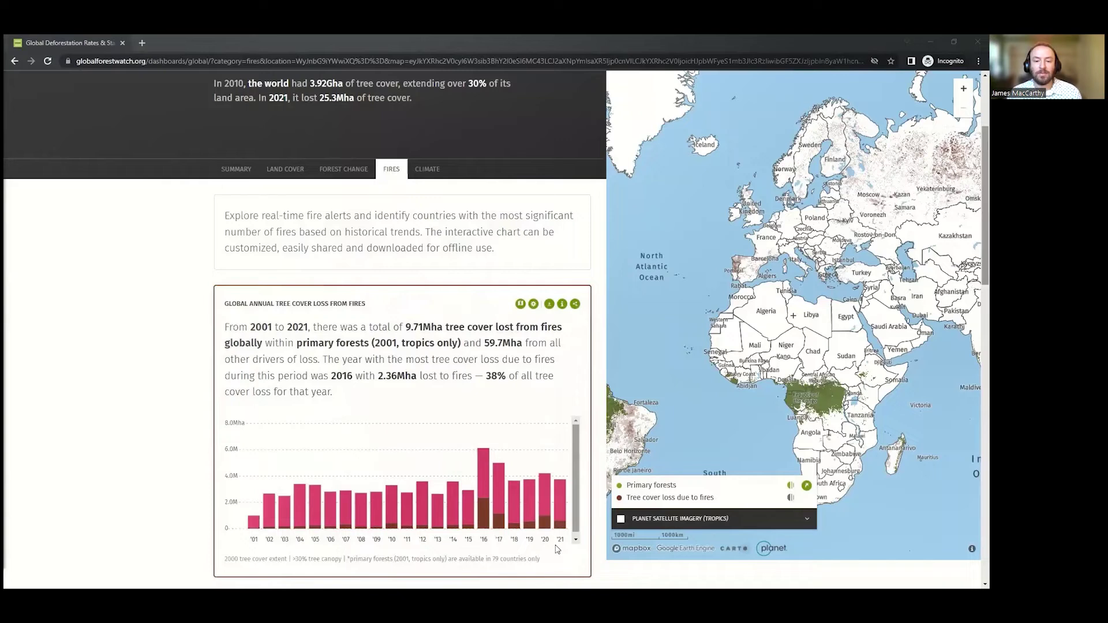
Step: Download the data of the annual tree cover loss from fires chart and read its Tree cover loss due to fire dataset information
{"action": "left_click", "coordinate": [551, 305]}
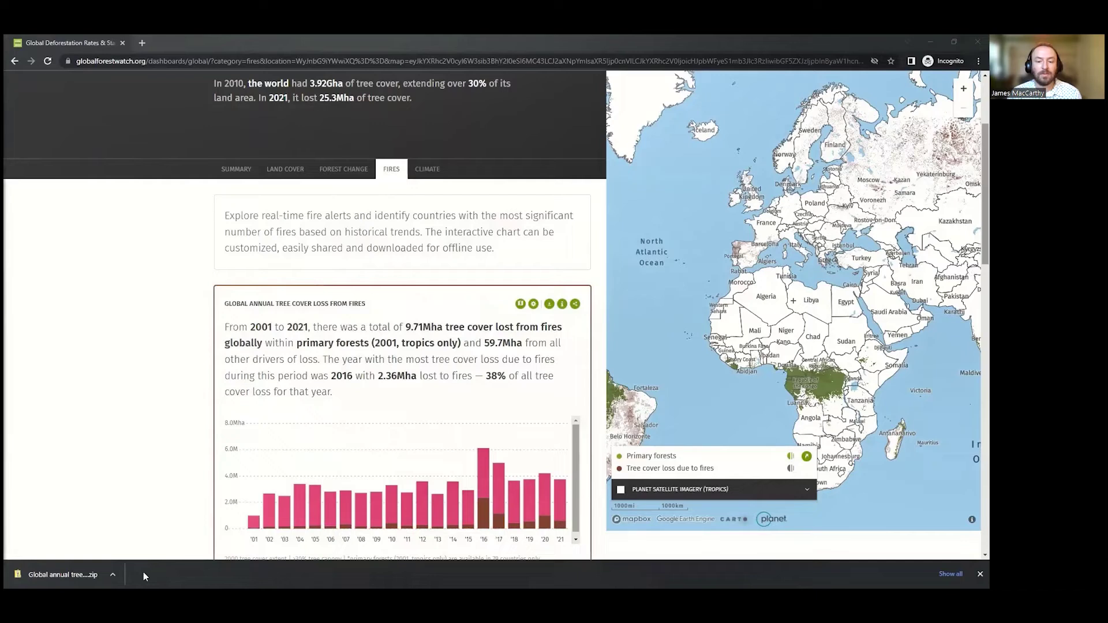
{"action": "left_click", "coordinate": [980, 574]}
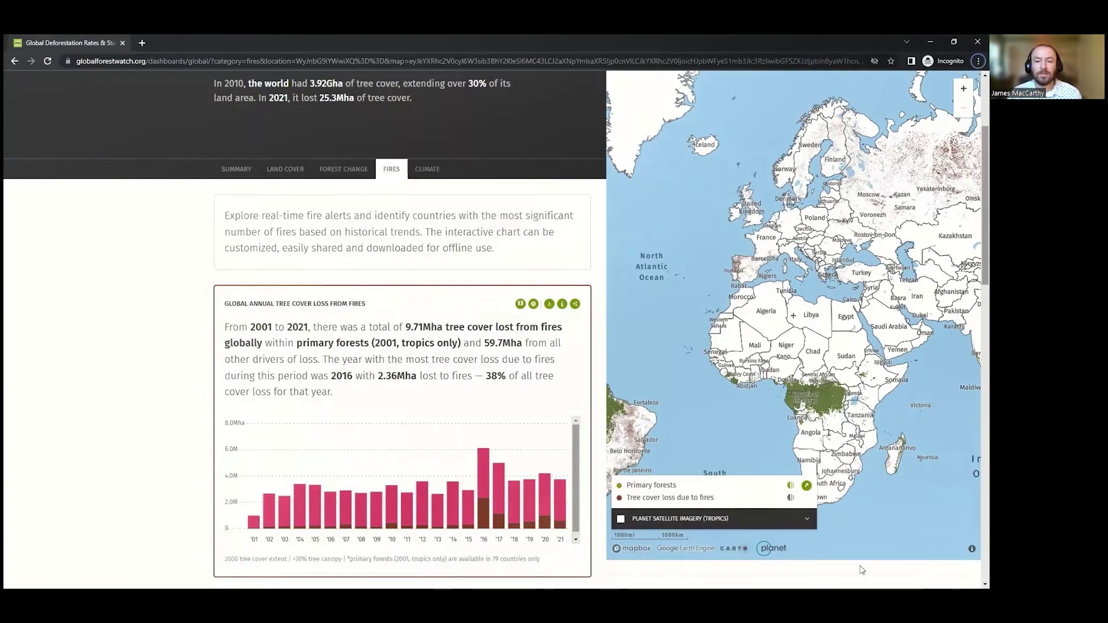
{"action": "left_click", "coordinate": [562, 304]}
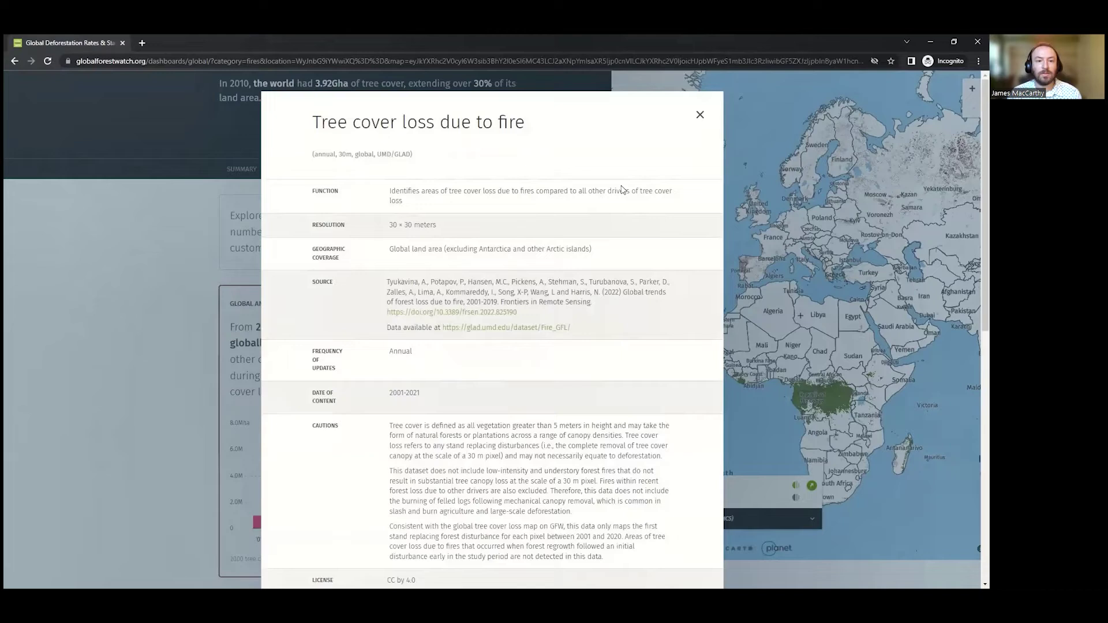
{"action": "left_click", "coordinate": [700, 114]}
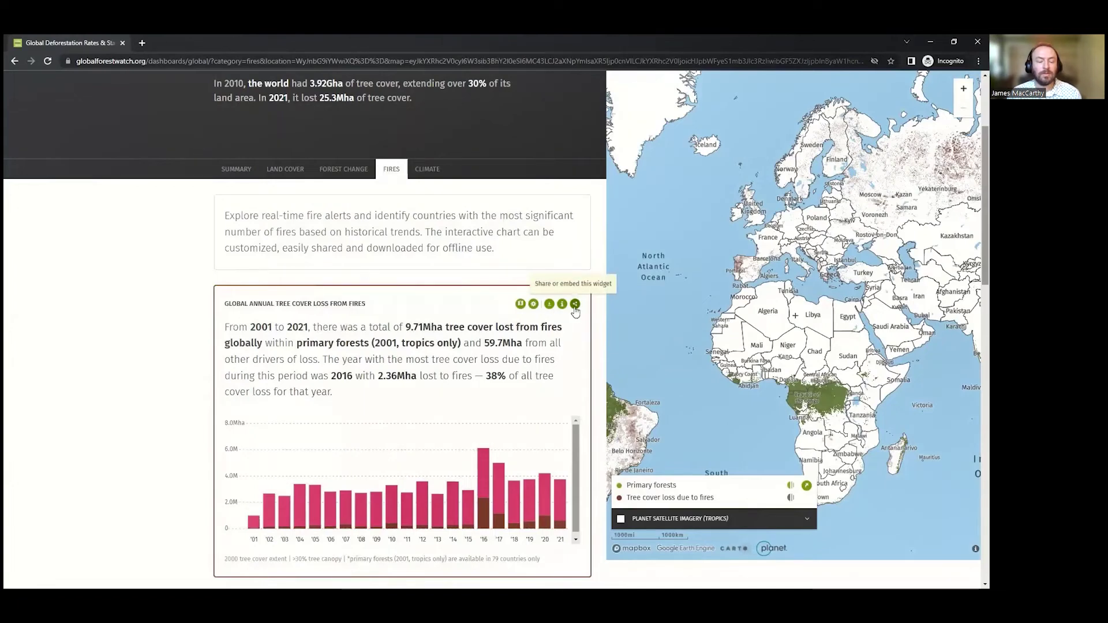
Step: View the link and embed options for sharing the annual tree cover loss from fires widget
{"action": "left_click", "coordinate": [576, 305]}
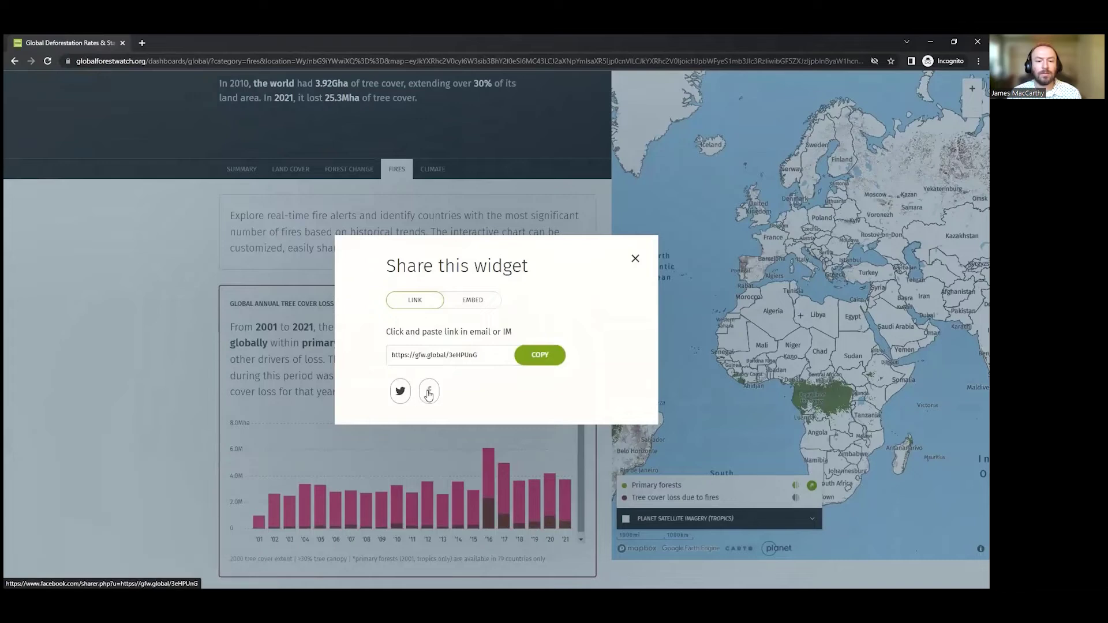
{"action": "left_click", "coordinate": [469, 301]}
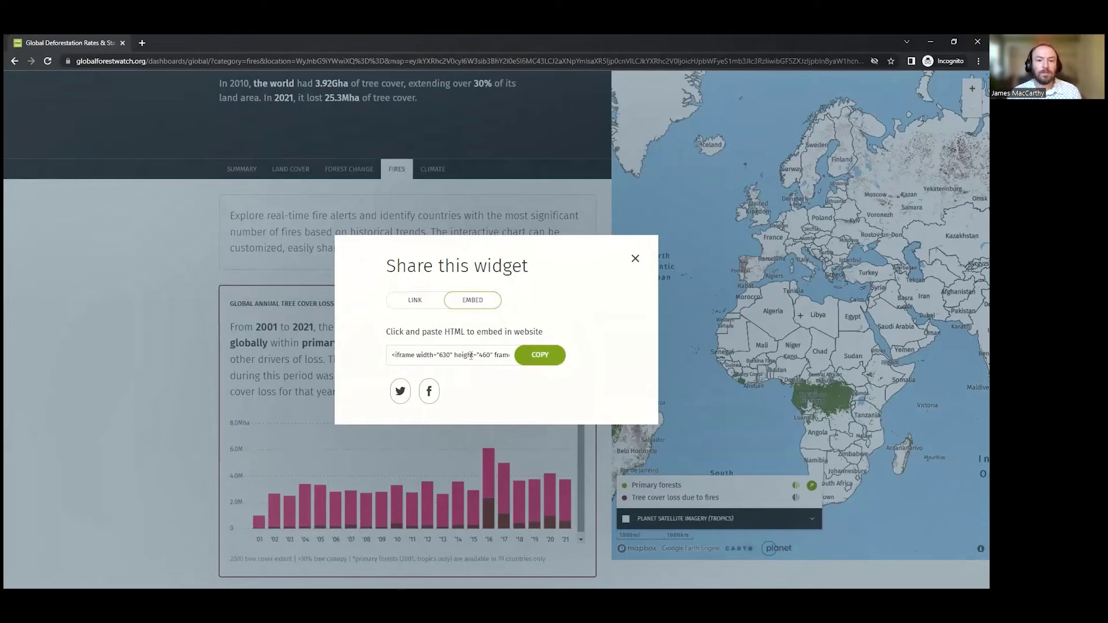
{"action": "left_click", "coordinate": [635, 258]}
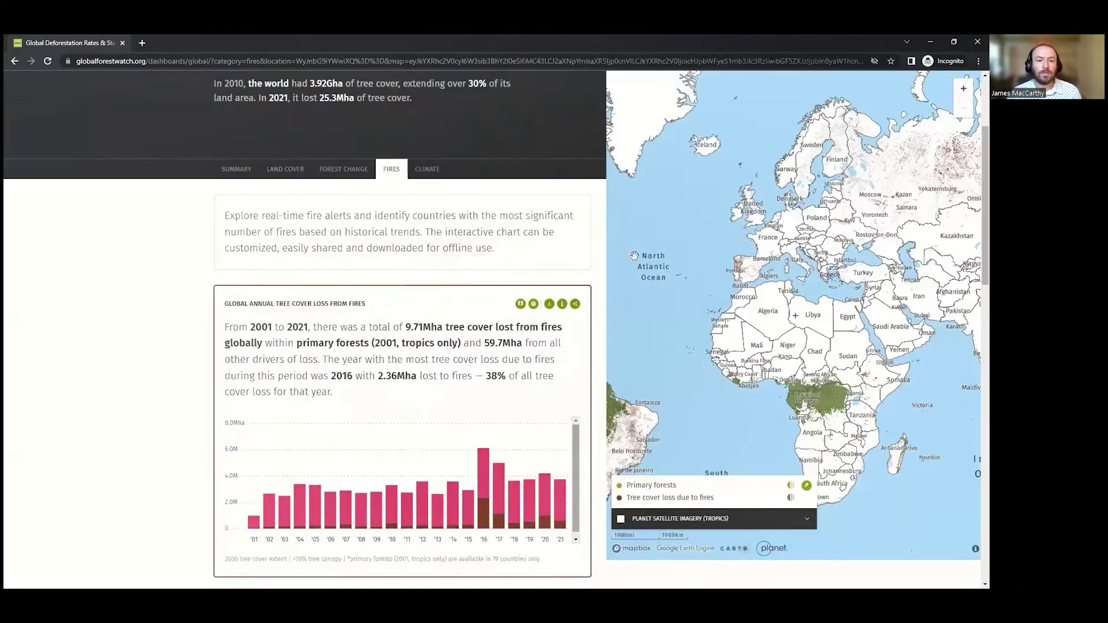
Step: Find the Global Regions with the Most Burned Area widget and review the fires dataset and unit options in its settings
{"action": "scroll", "coordinate": [109, 384], "scroll_direction": "down", "scroll_amount": 2}
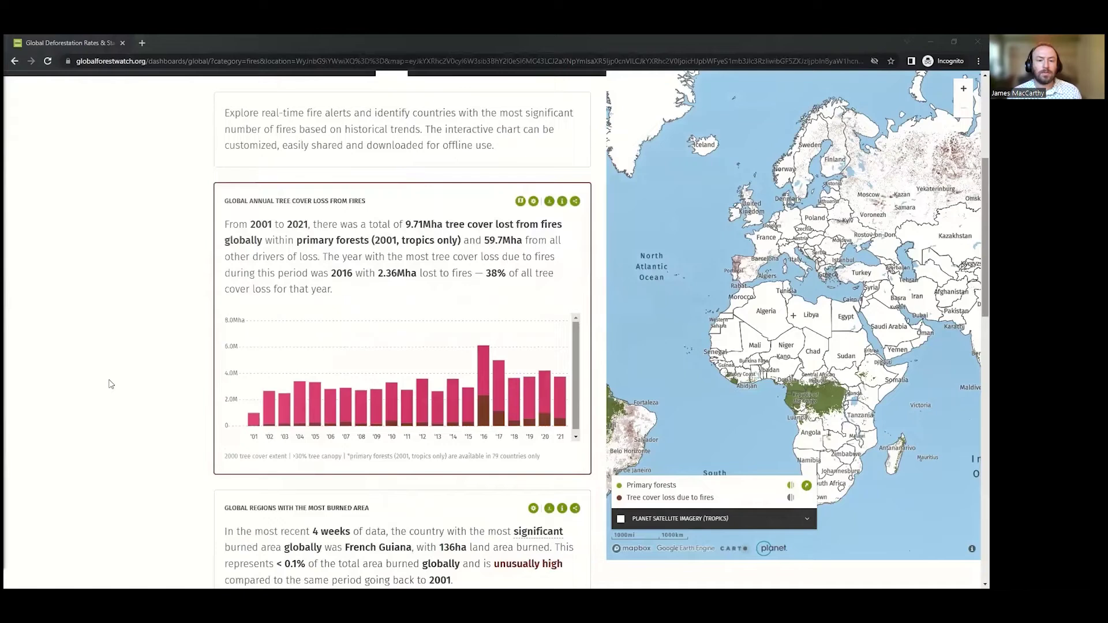
{"action": "scroll", "coordinate": [111, 384], "scroll_direction": "down", "scroll_amount": 4}
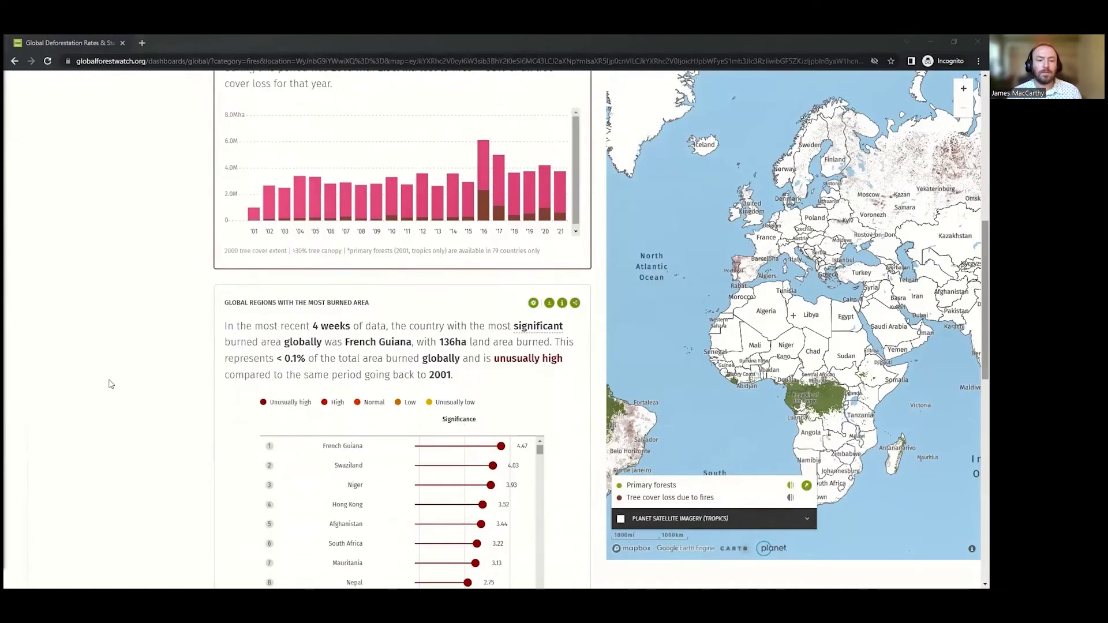
{"action": "scroll", "coordinate": [111, 384], "scroll_direction": "down", "scroll_amount": 2}
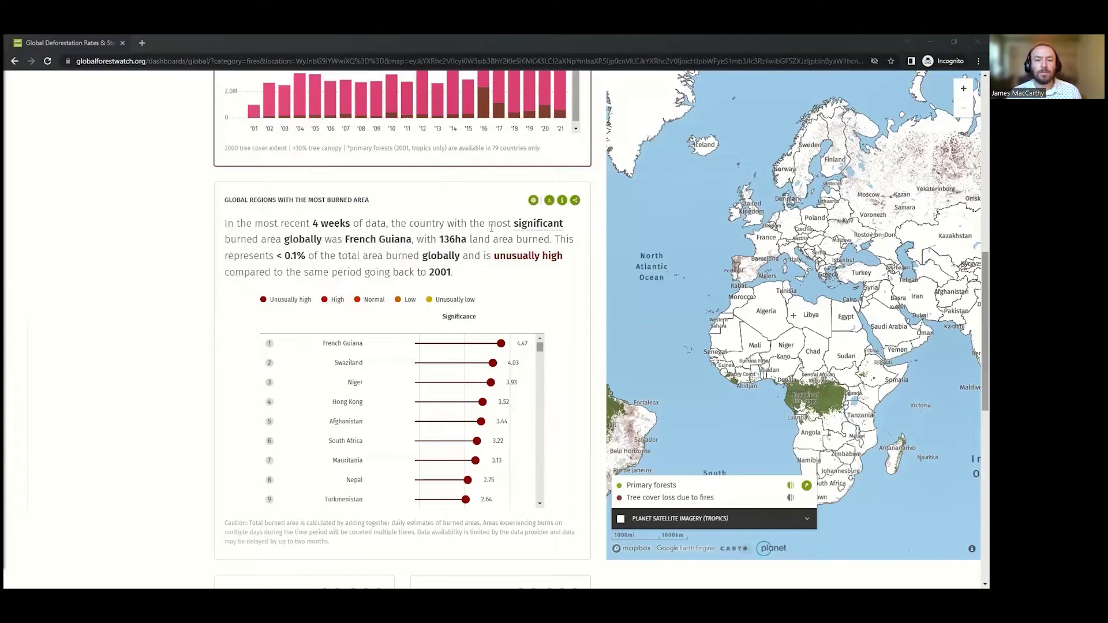
{"action": "left_click", "coordinate": [533, 201]}
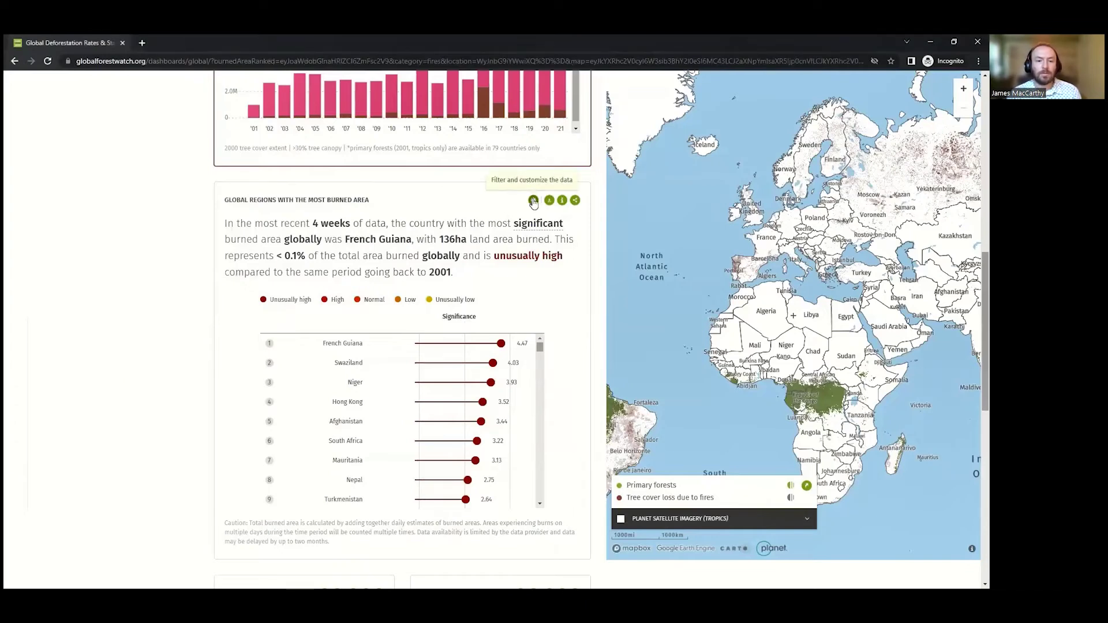
{"action": "left_click", "coordinate": [533, 201]}
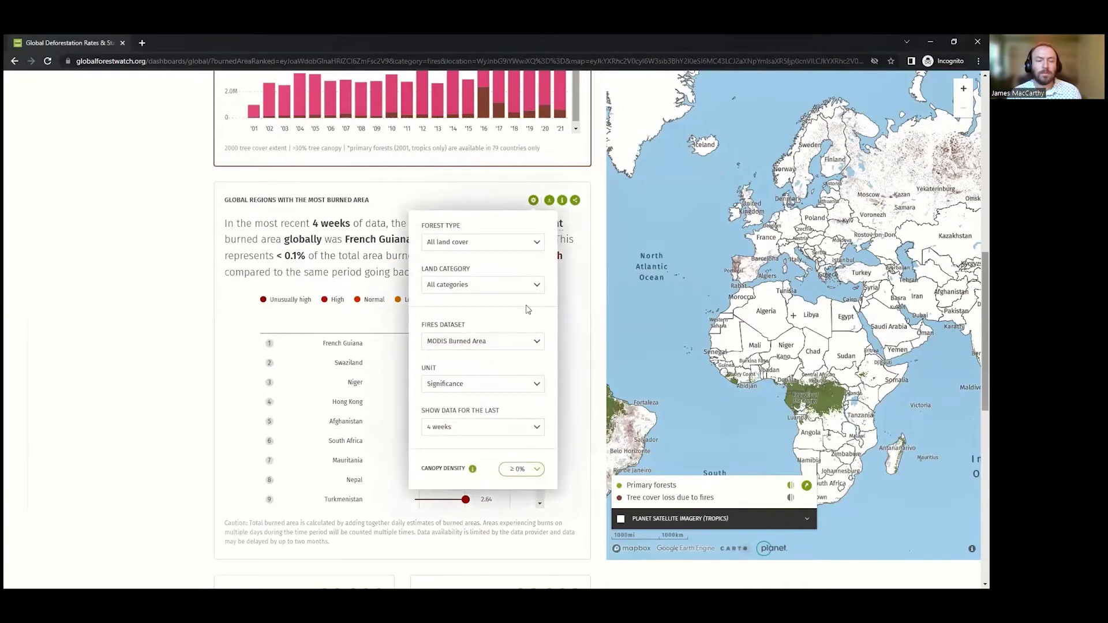
{"action": "left_click", "coordinate": [537, 343]}
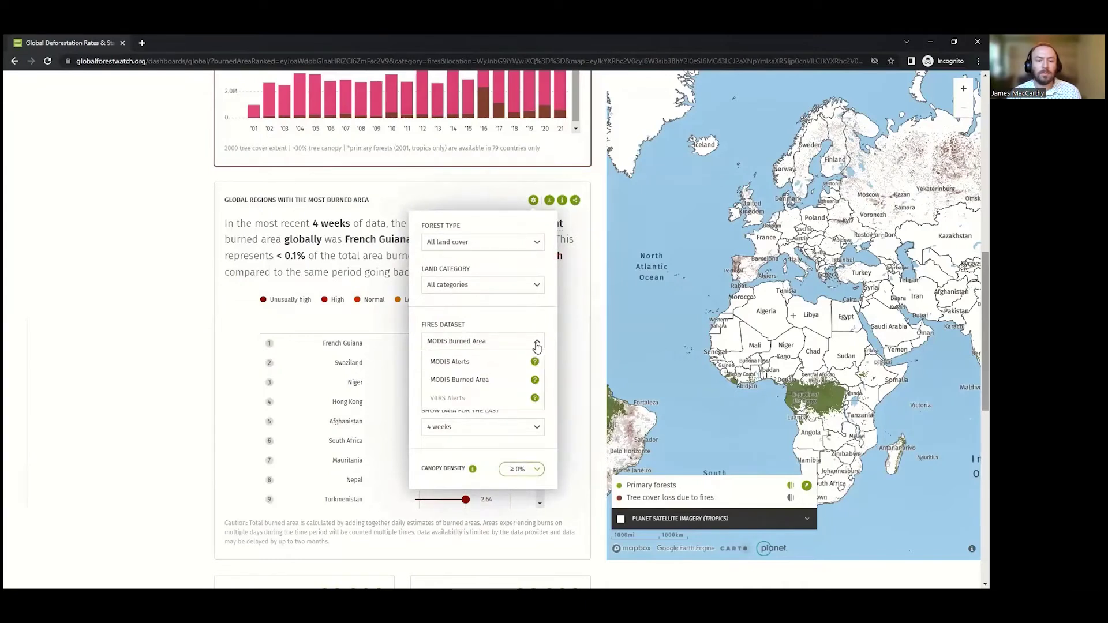
{"action": "left_click", "coordinate": [521, 343]}
{"action": "left_click", "coordinate": [521, 387]}
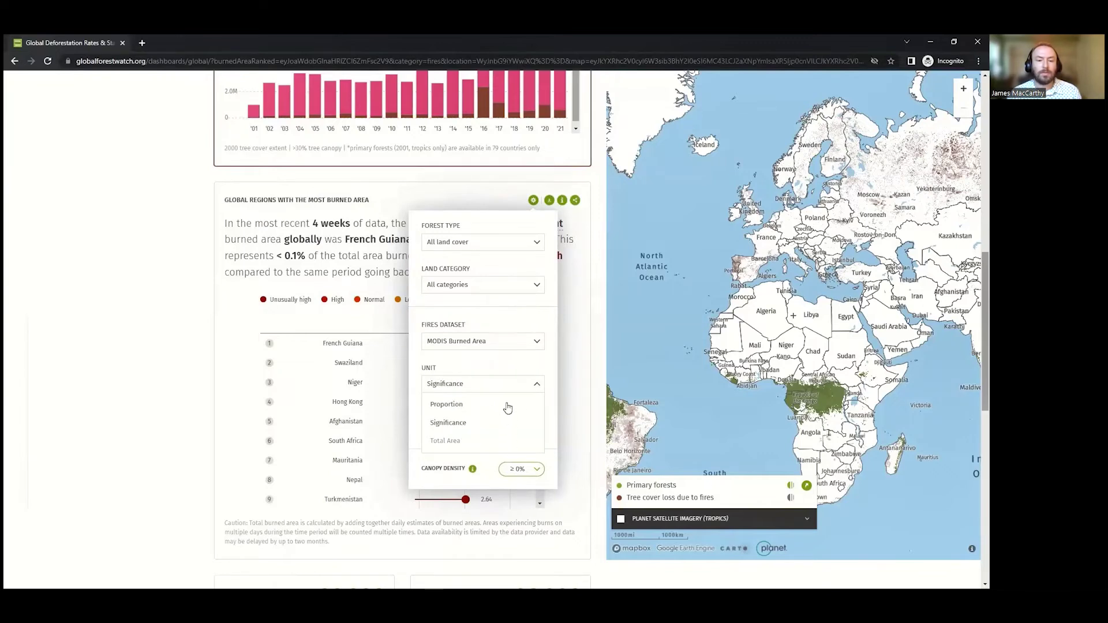
{"action": "left_click", "coordinate": [510, 389]}
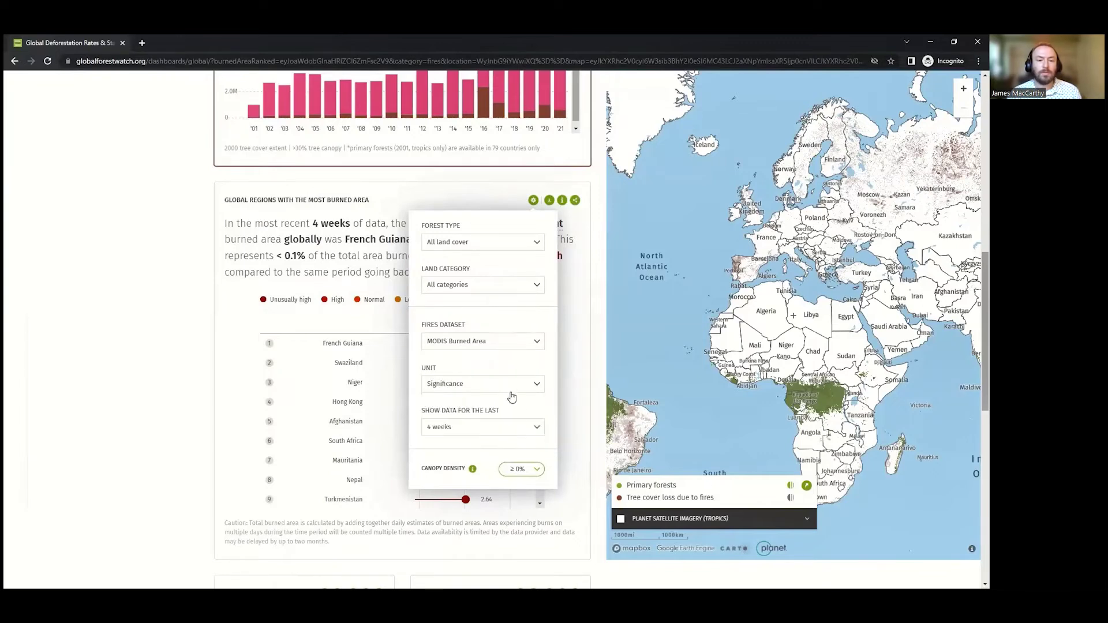
Step: Check the time period options of the burned area ranking and set its fires dataset to VIIRS Alerts
{"action": "left_click", "coordinate": [520, 435]}
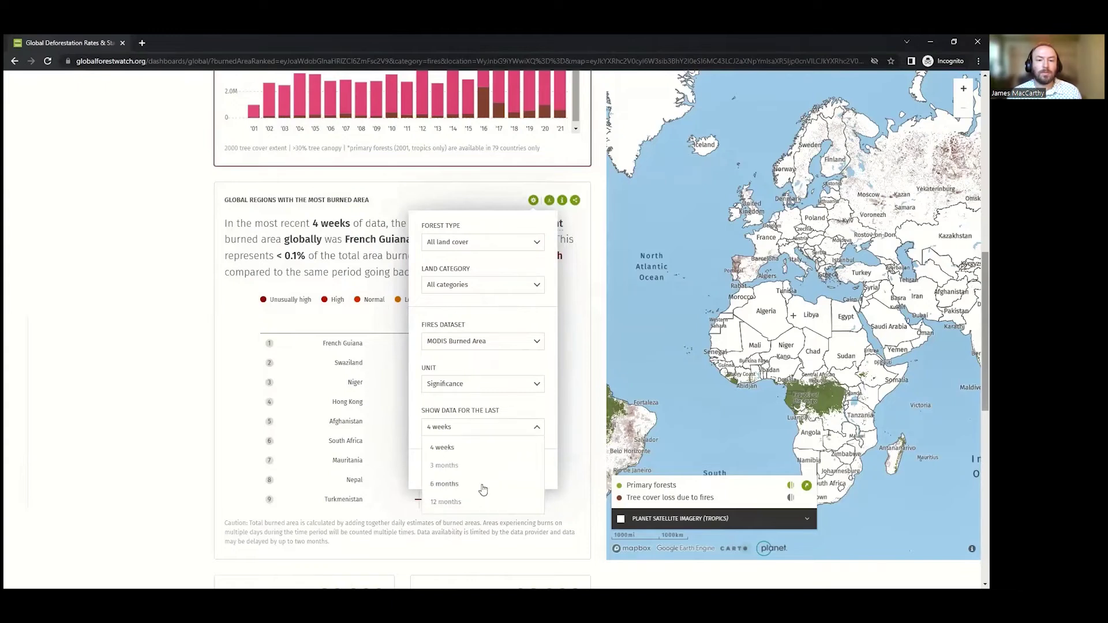
{"action": "left_click", "coordinate": [492, 432]}
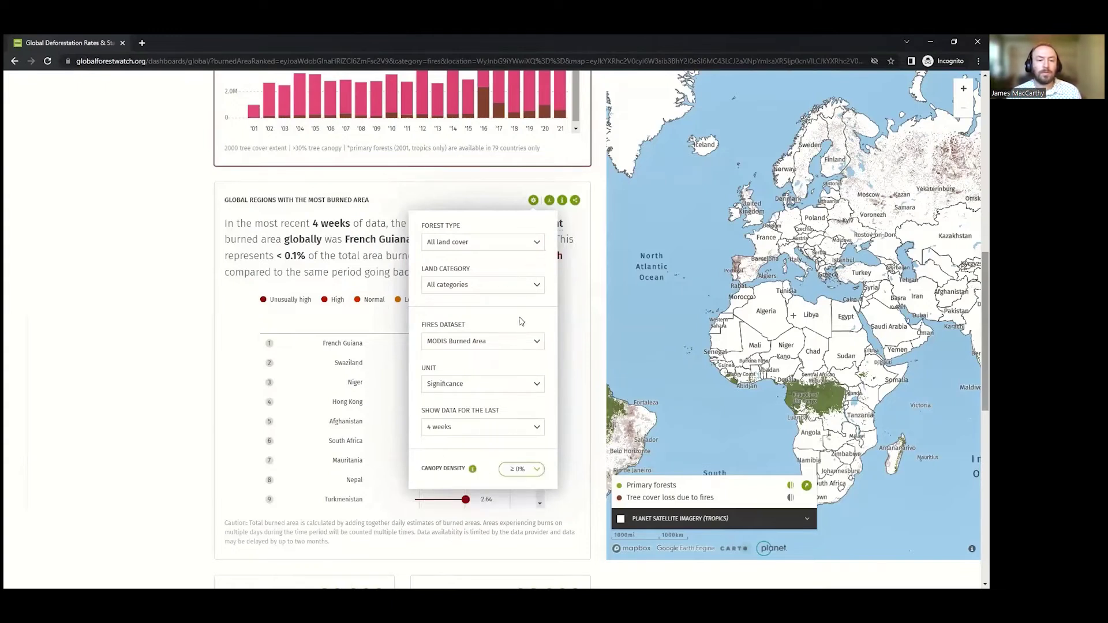
{"action": "left_click", "coordinate": [520, 340]}
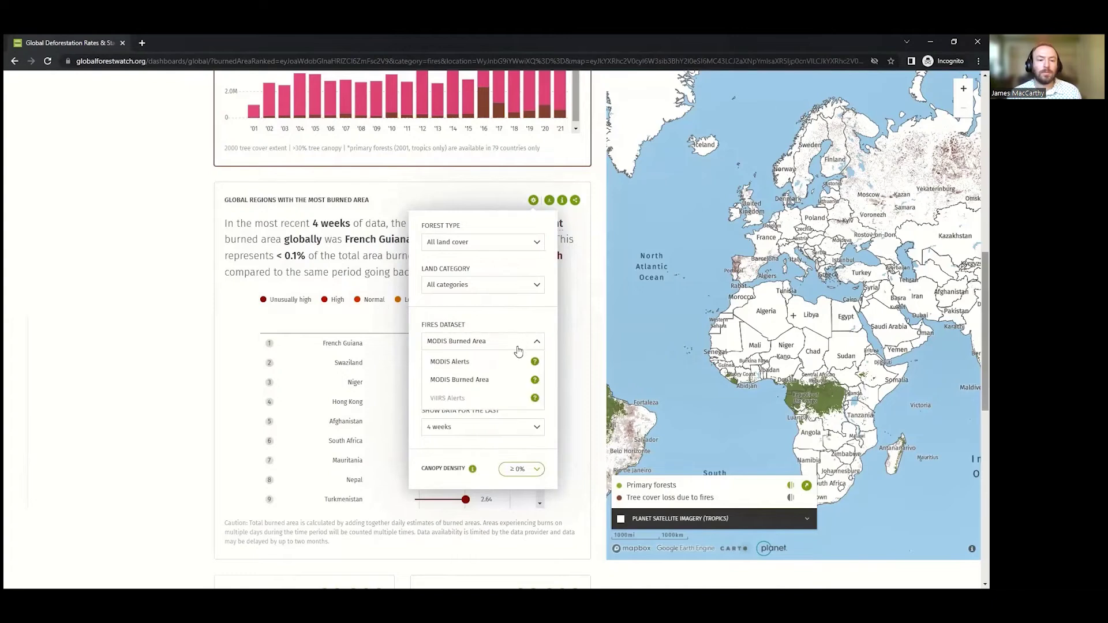
{"action": "left_click", "coordinate": [493, 400]}
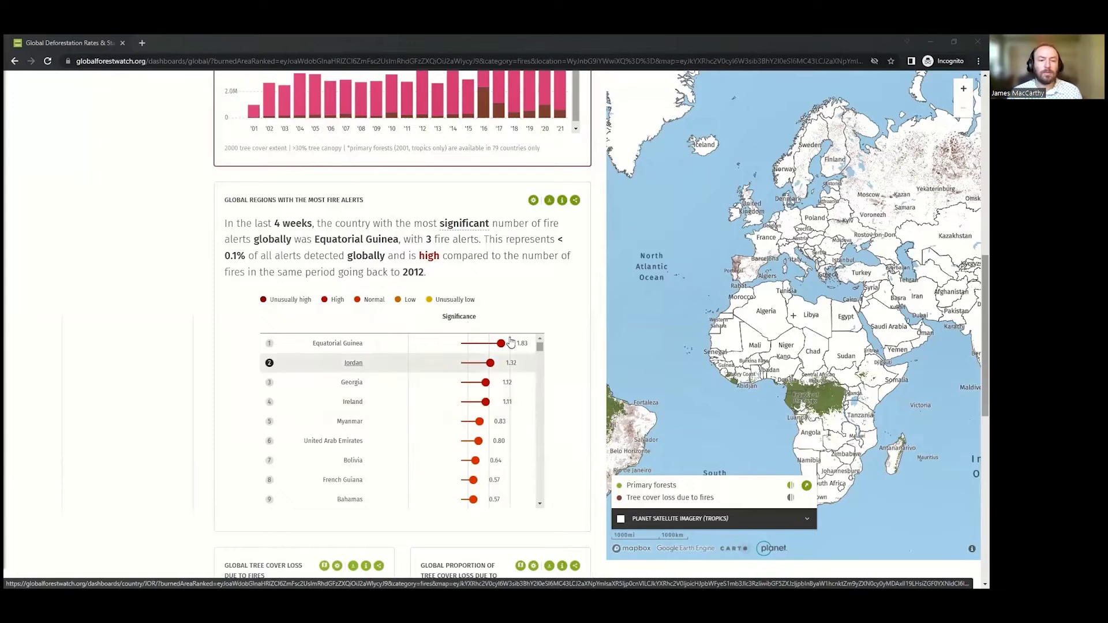
Step: Check the confidence level options of the Global Regions with the Most Fire Alerts widget and set its unit to Total Alerts
{"action": "left_click", "coordinate": [533, 200]}
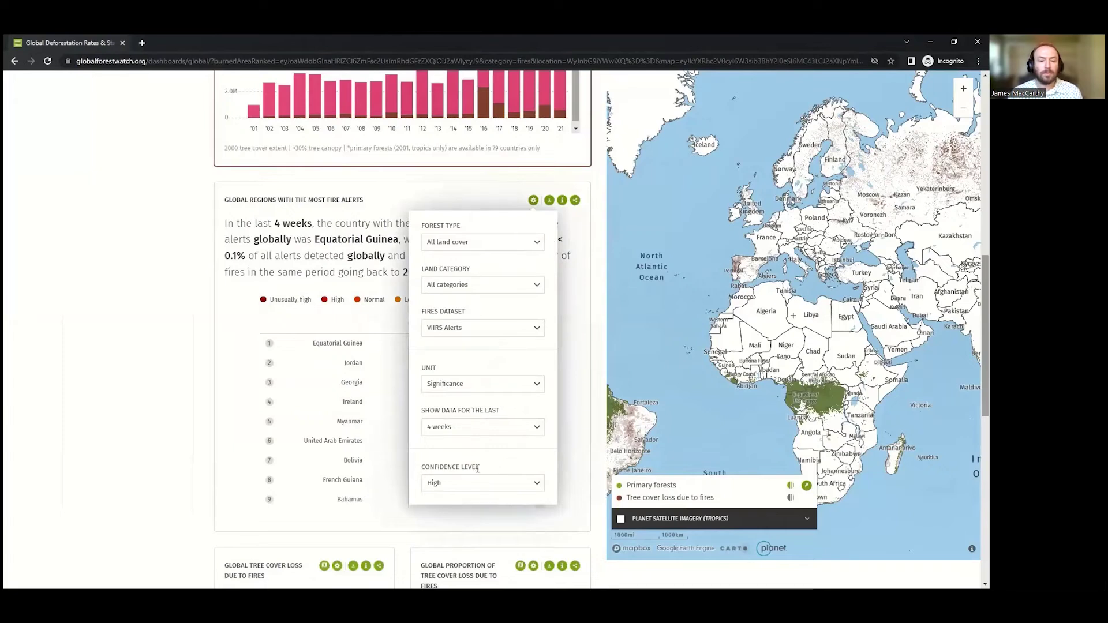
{"action": "left_click", "coordinate": [521, 489]}
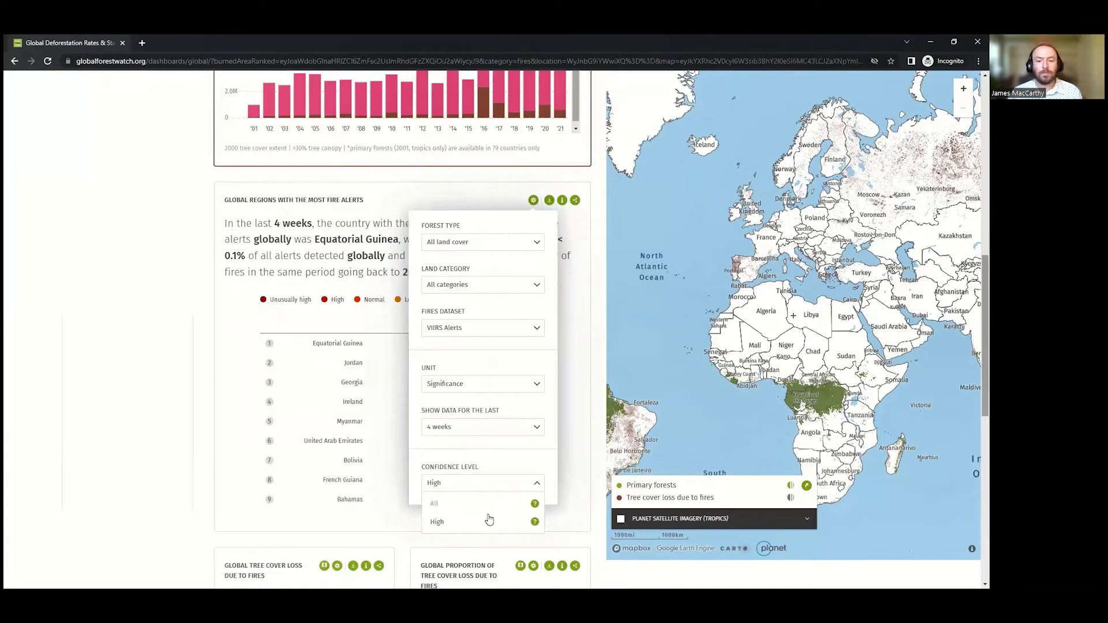
{"action": "left_click", "coordinate": [495, 488]}
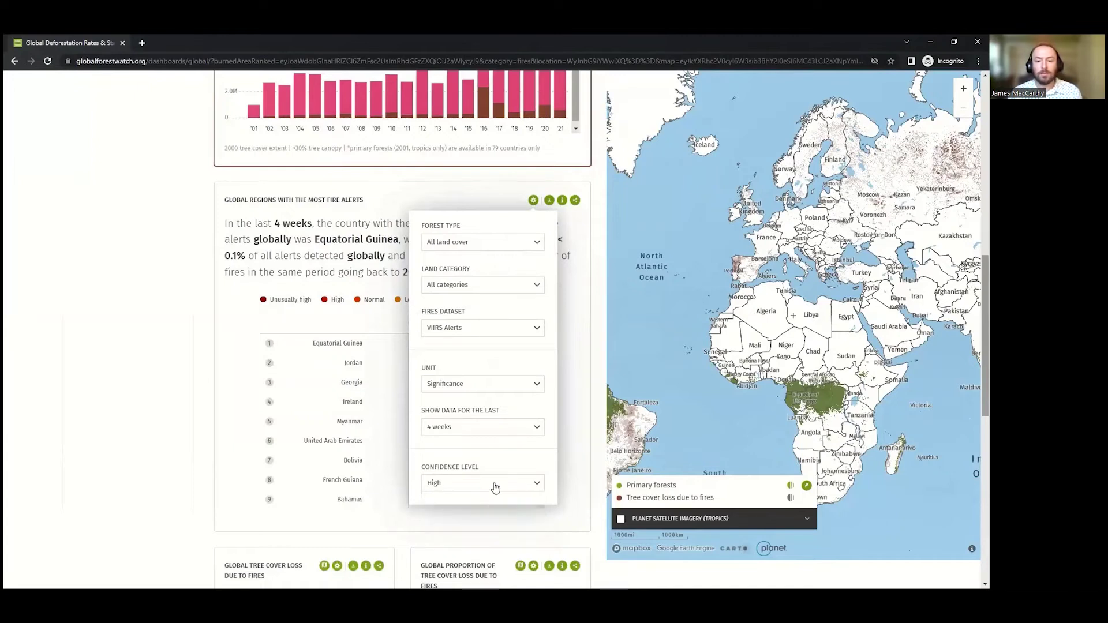
{"action": "left_click", "coordinate": [515, 392]}
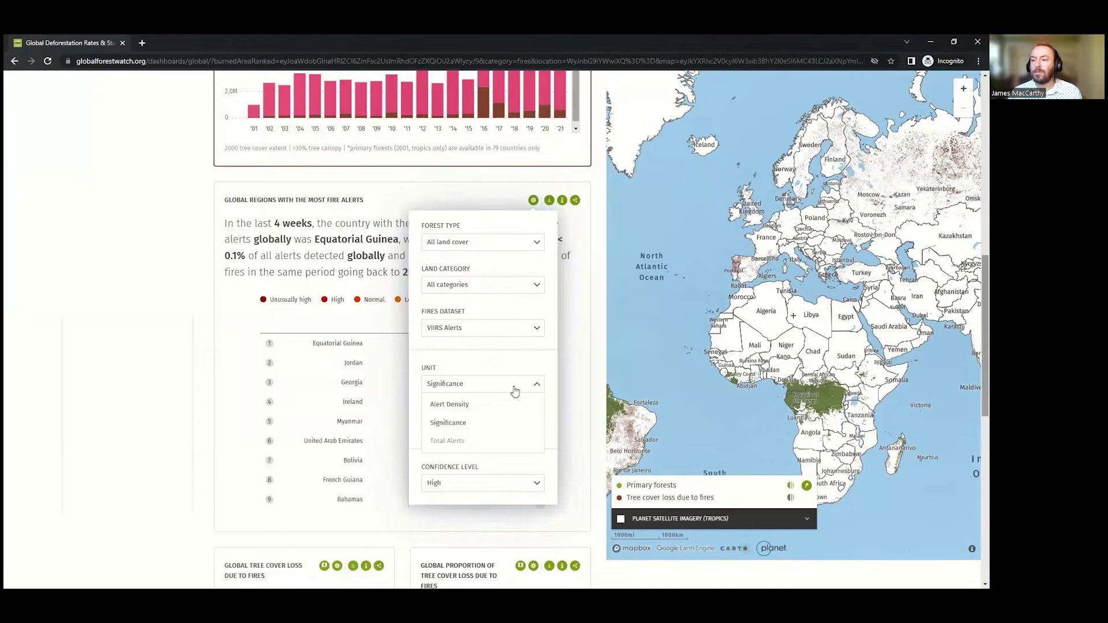
{"action": "left_click", "coordinate": [472, 442]}
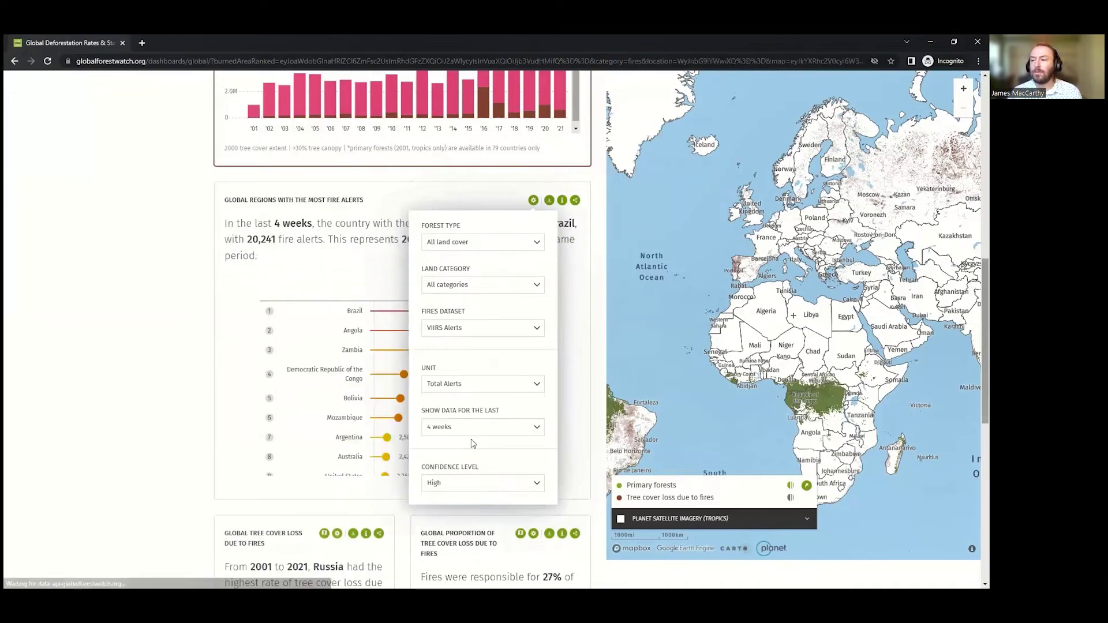
{"action": "left_click", "coordinate": [534, 202]}
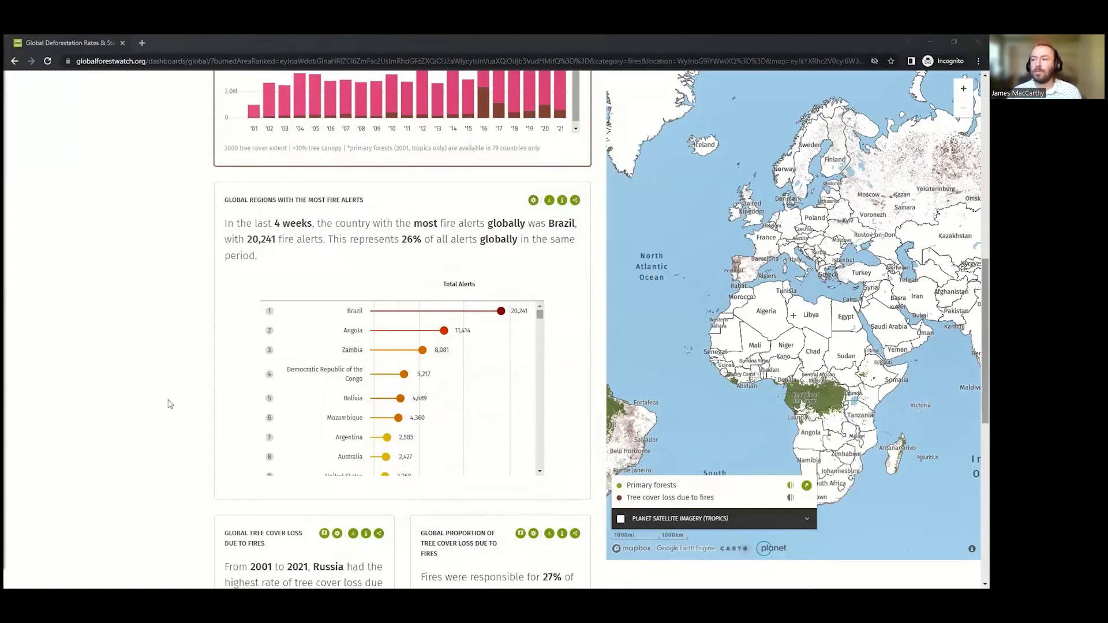
Step: Find the Global Tree Cover Loss Due to Fires ranking and review its filter settings
{"action": "scroll", "coordinate": [166, 406], "scroll_direction": "down", "scroll_amount": 3}
{"action": "scroll", "coordinate": [165, 406], "scroll_direction": "down", "scroll_amount": 3}
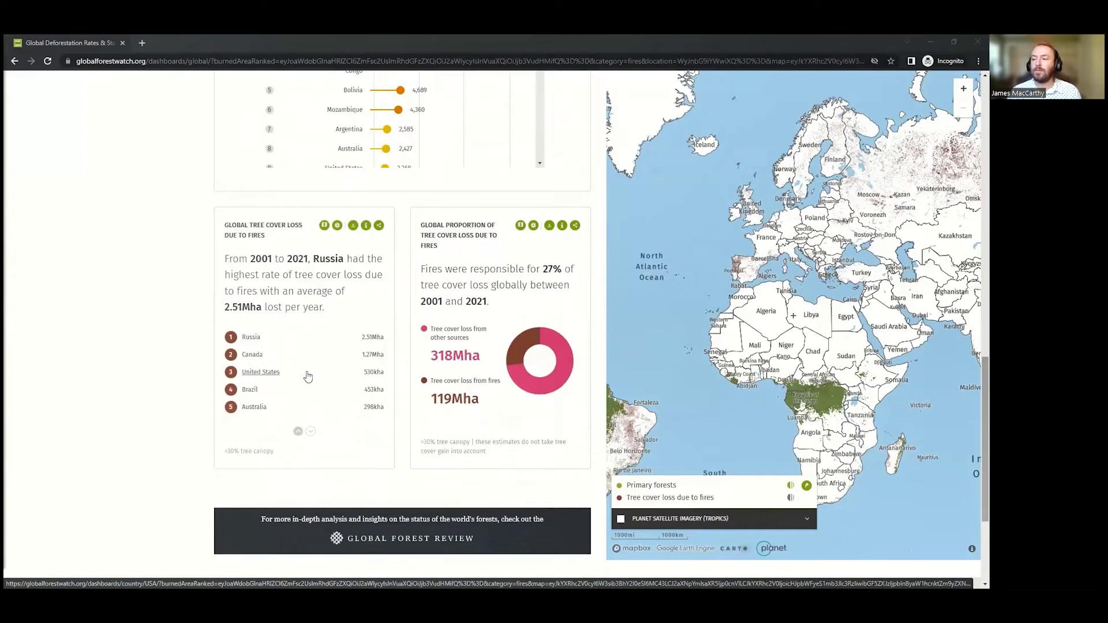
{"action": "left_click", "coordinate": [338, 226]}
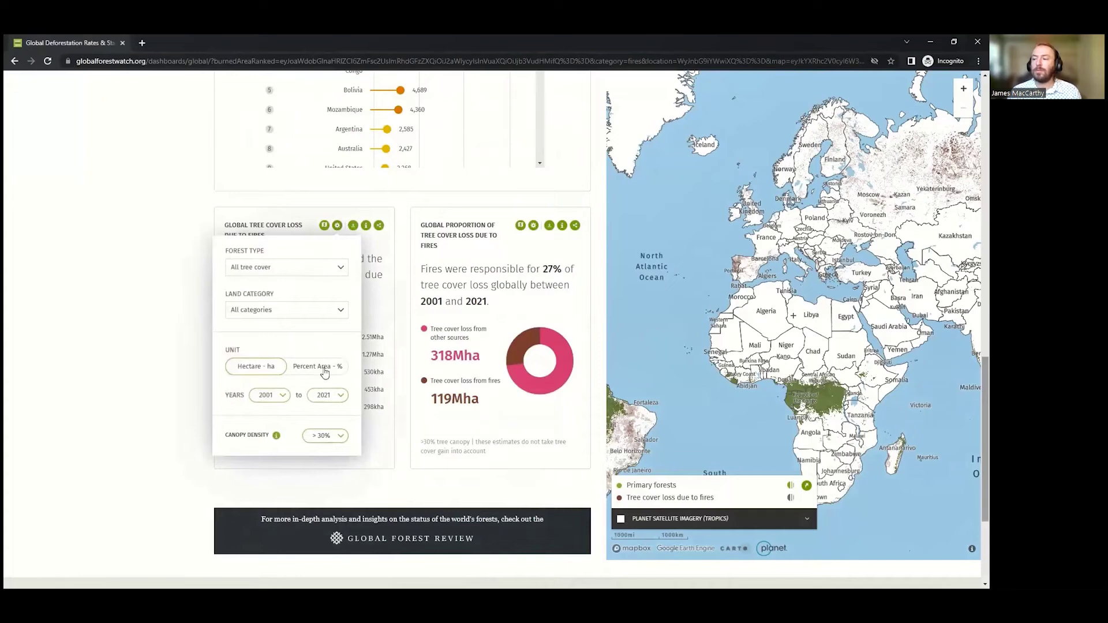
{"action": "left_click", "coordinate": [338, 227]}
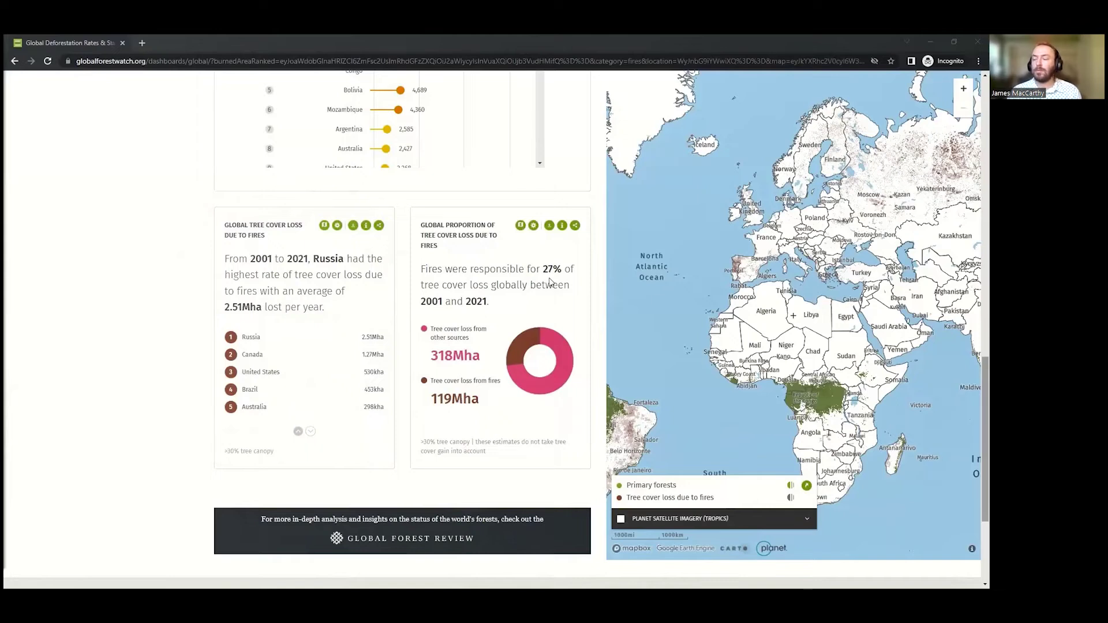
Step: Set the start year of the Global Proportion of Tree Cover Loss Due to Fires widget to 2017
{"action": "left_click", "coordinate": [534, 226]}
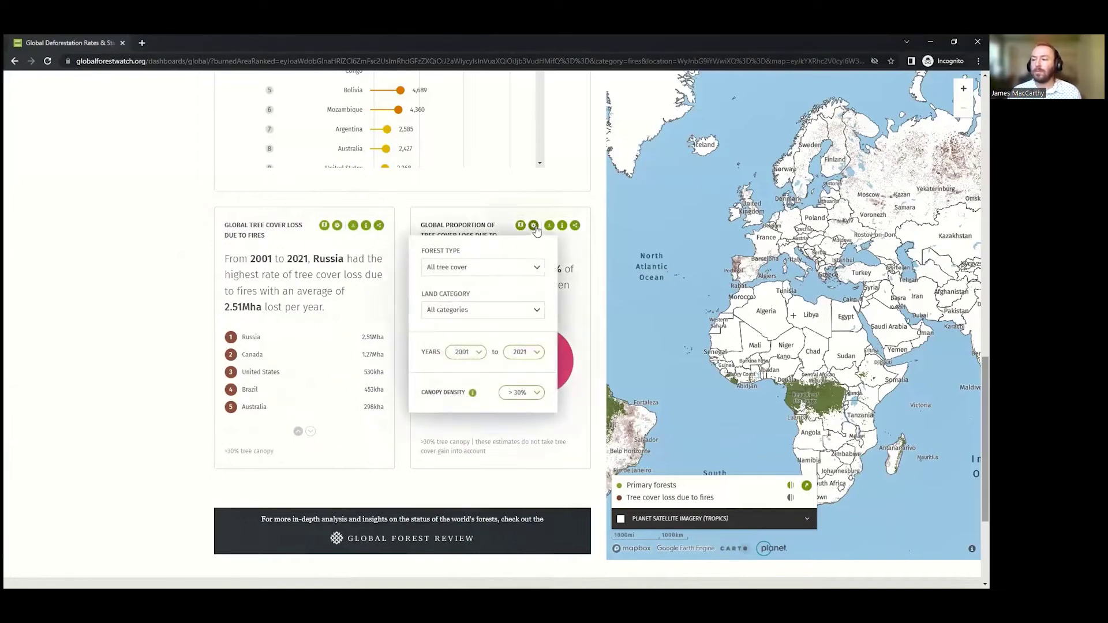
{"action": "left_click", "coordinate": [479, 352]}
{"action": "scroll", "coordinate": [472, 407], "scroll_direction": "down", "scroll_amount": 3}
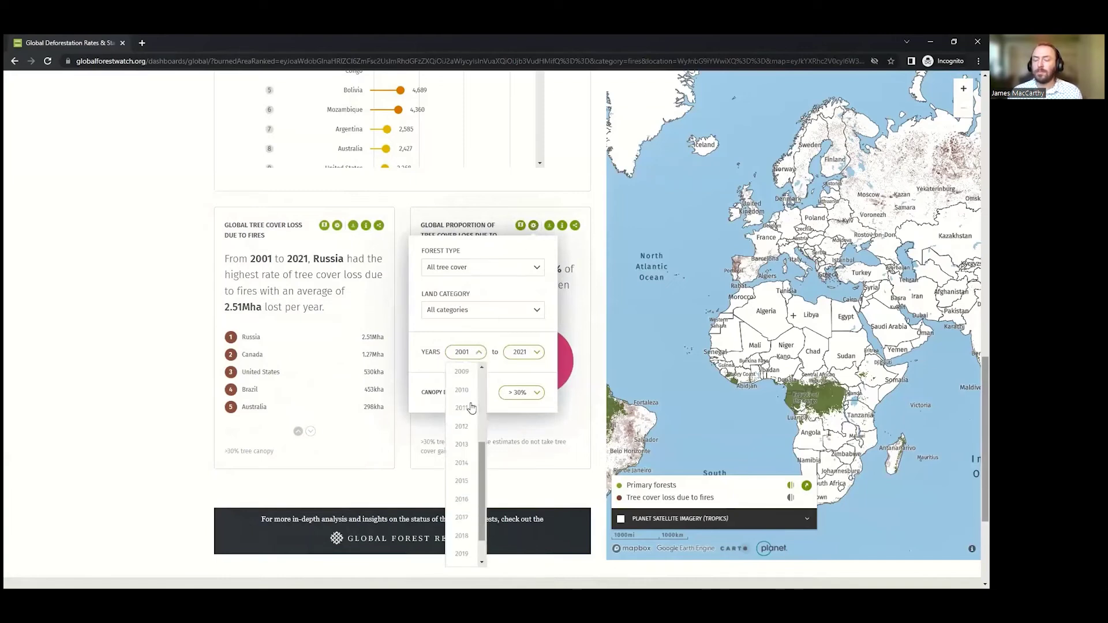
{"action": "left_click", "coordinate": [462, 513]}
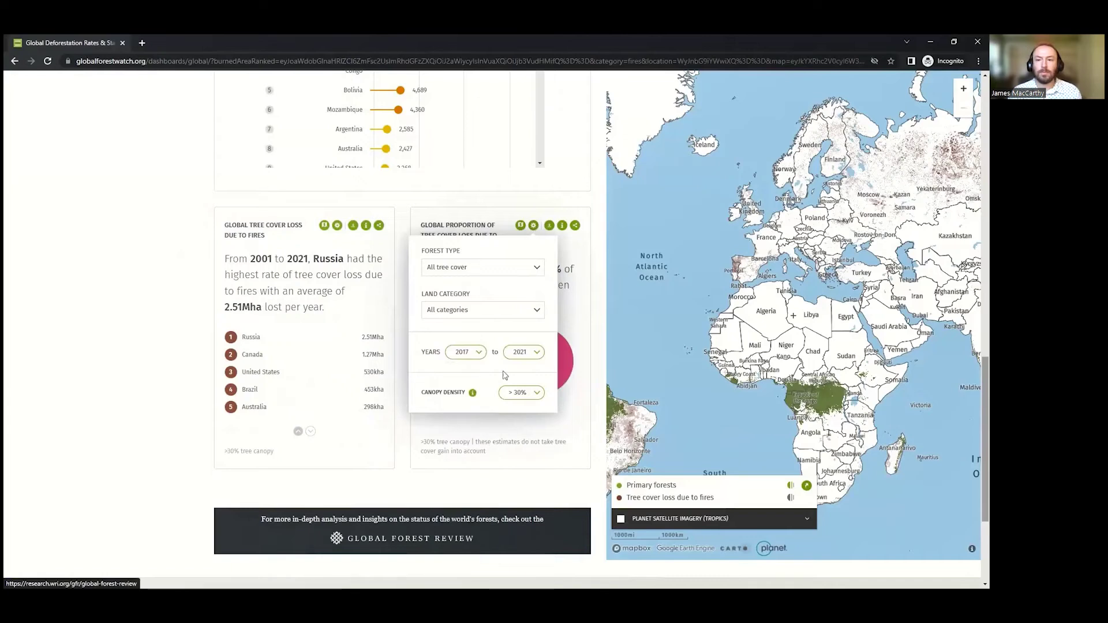
{"action": "left_click", "coordinate": [534, 227]}
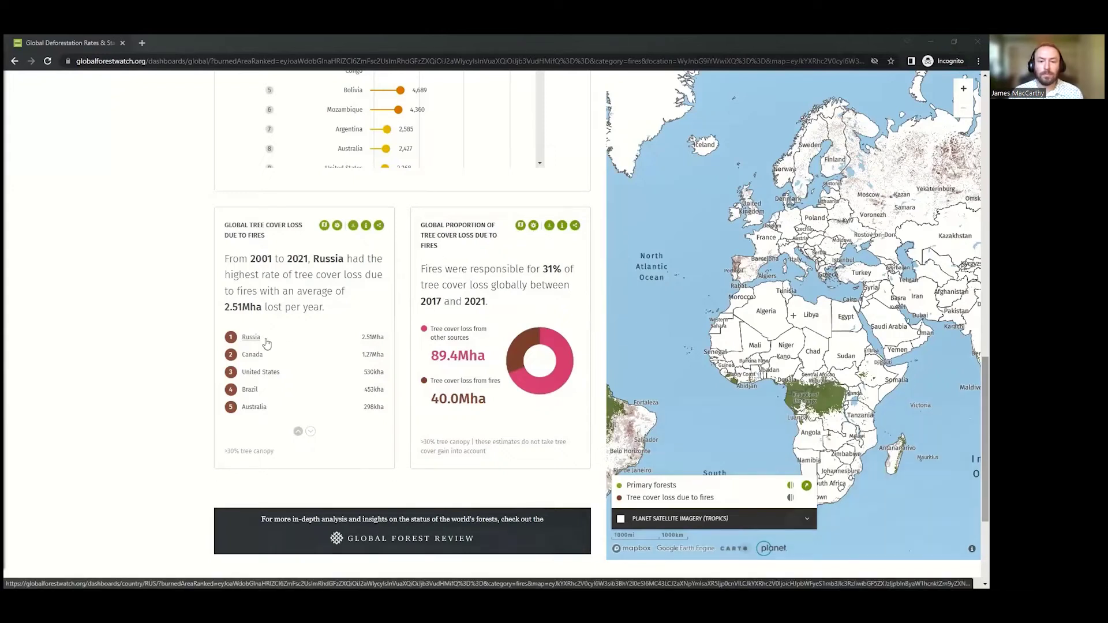
Step: Switch the global fires dashboard to the country Brazil
{"action": "scroll", "coordinate": [267, 343], "scroll_direction": "up", "scroll_amount": 3}
{"action": "scroll", "coordinate": [267, 343], "scroll_direction": "up", "scroll_amount": 10}
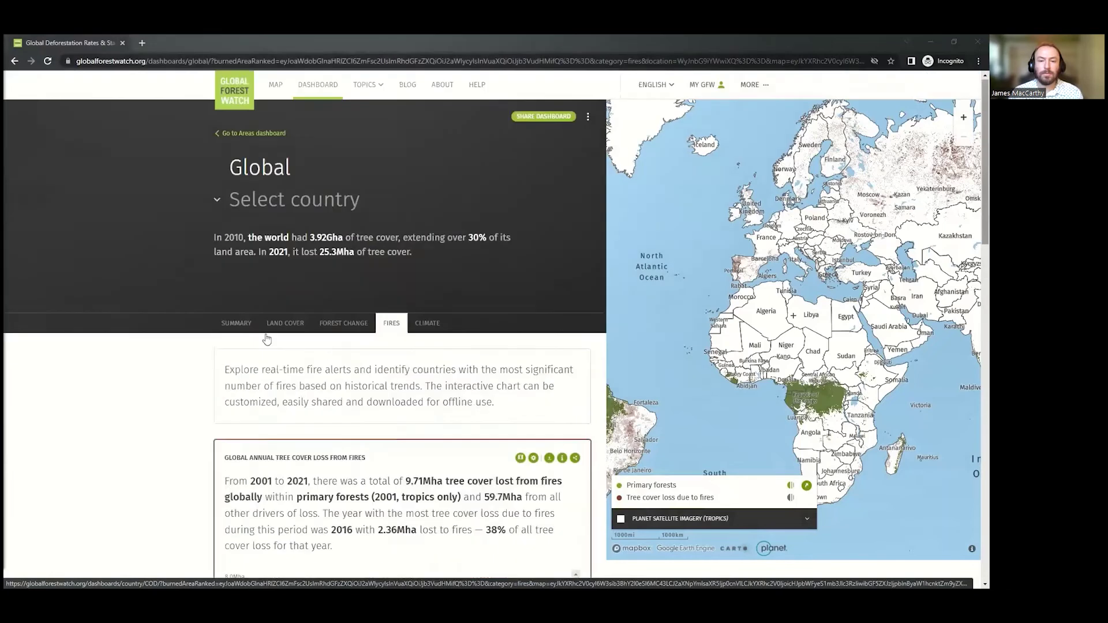
{"action": "left_click", "coordinate": [277, 199]}
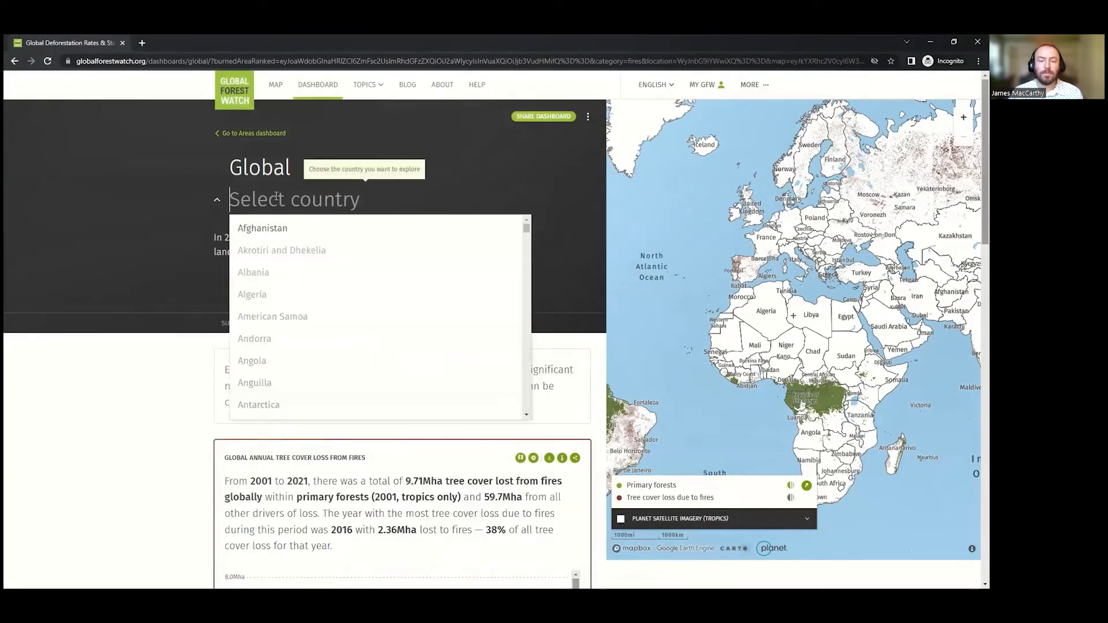
{"action": "type", "text": "brazil"}
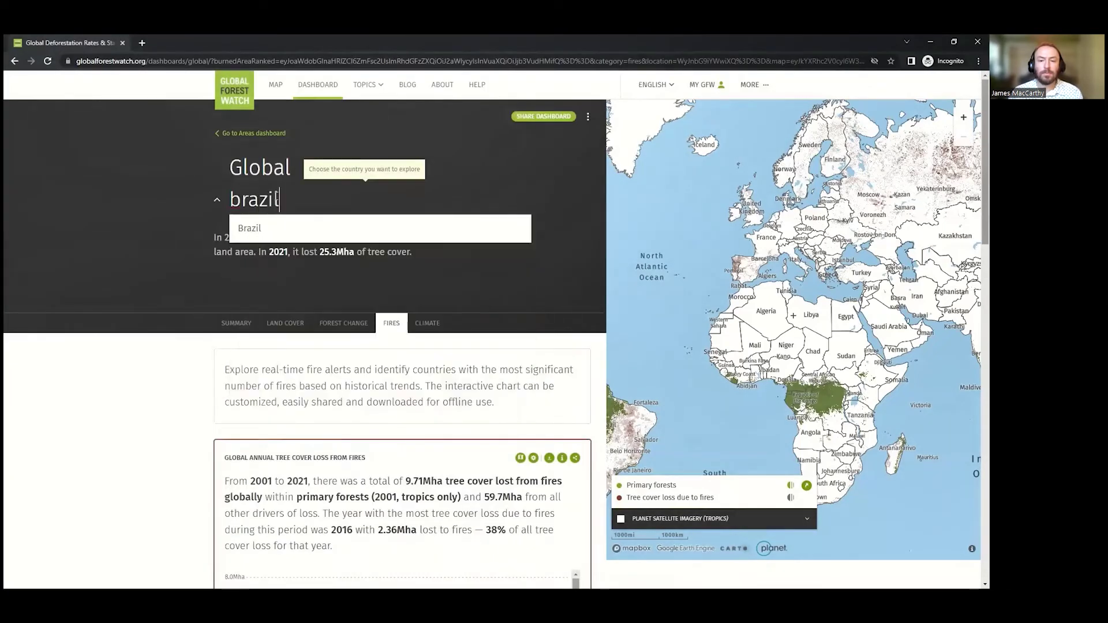
{"action": "left_click", "coordinate": [278, 231]}
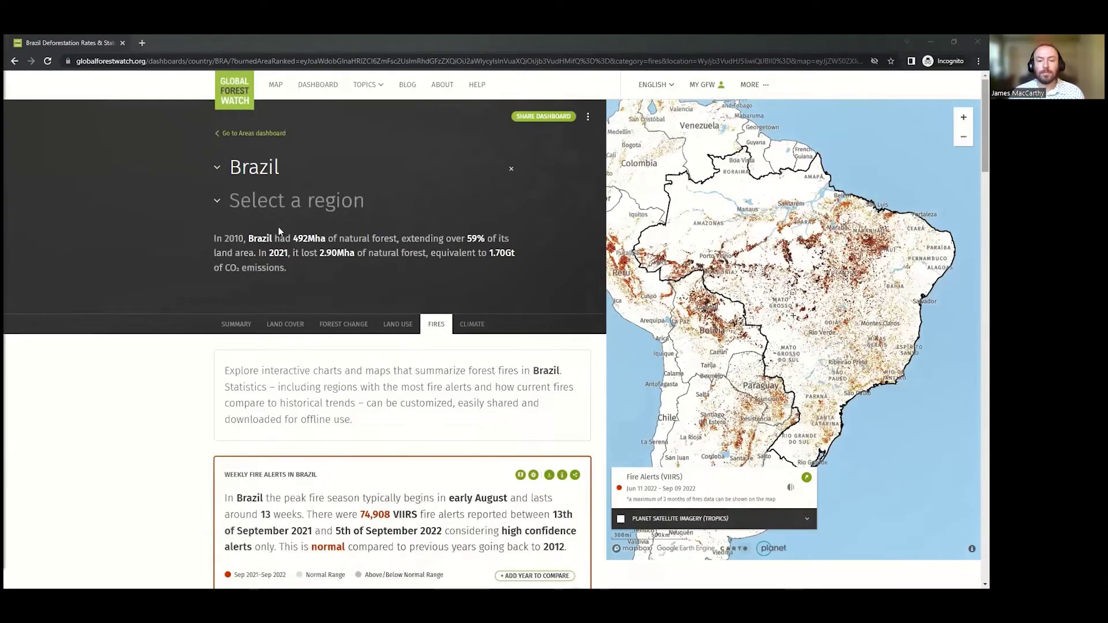
Step: Compare the Weekly Fire Alerts in Brazil chart with the same period in 2020
{"action": "scroll", "coordinate": [158, 449], "scroll_direction": "down", "scroll_amount": 2}
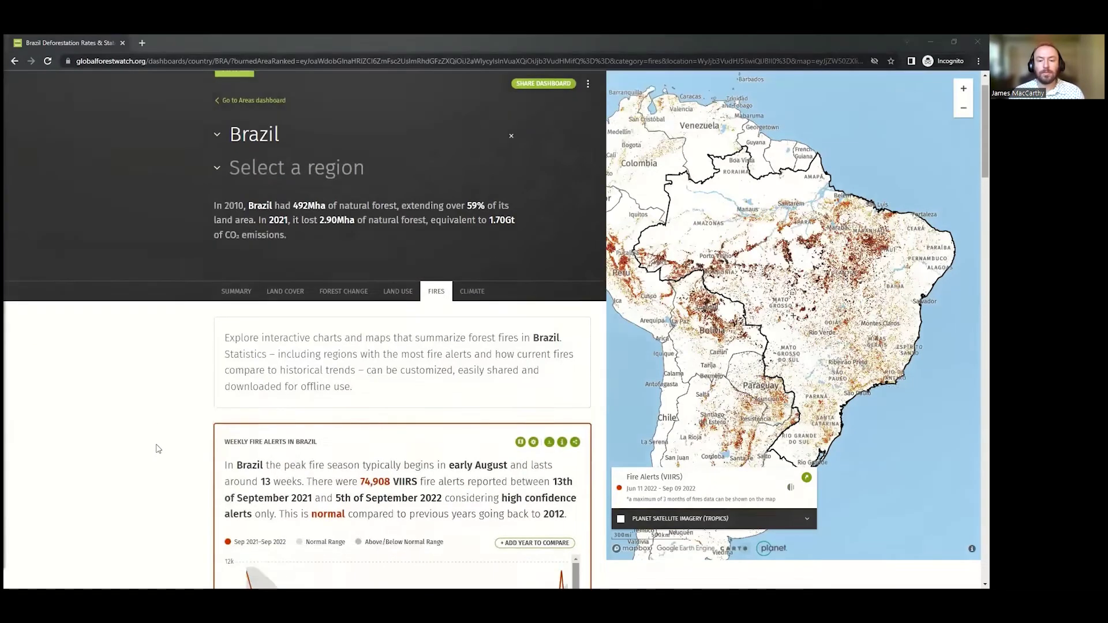
{"action": "scroll", "coordinate": [158, 449], "scroll_direction": "down", "scroll_amount": 3}
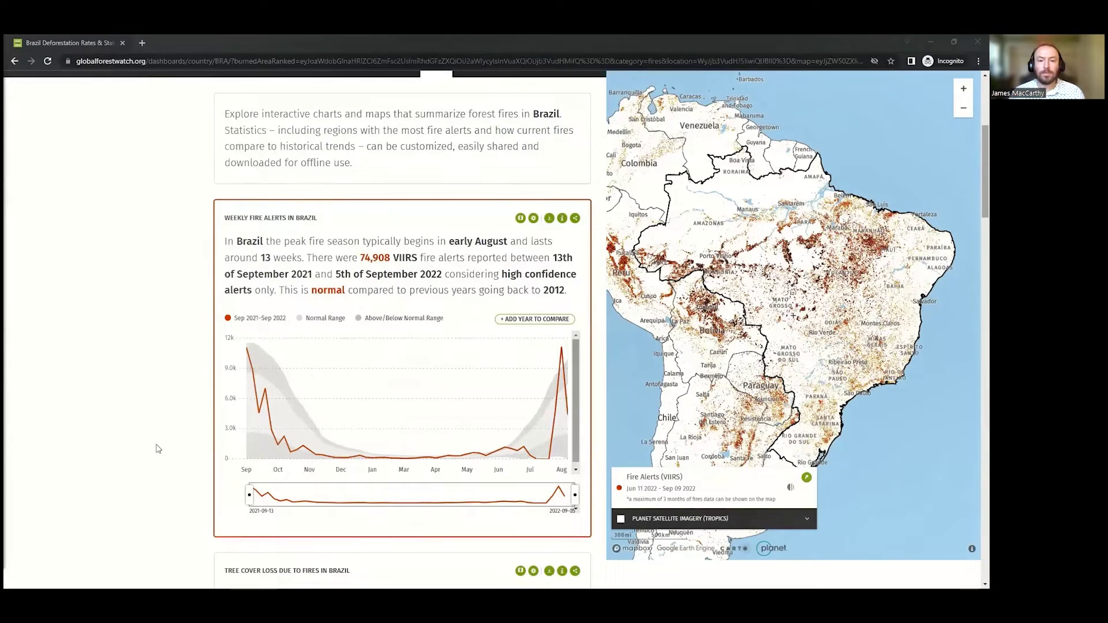
{"action": "left_click", "coordinate": [161, 432]}
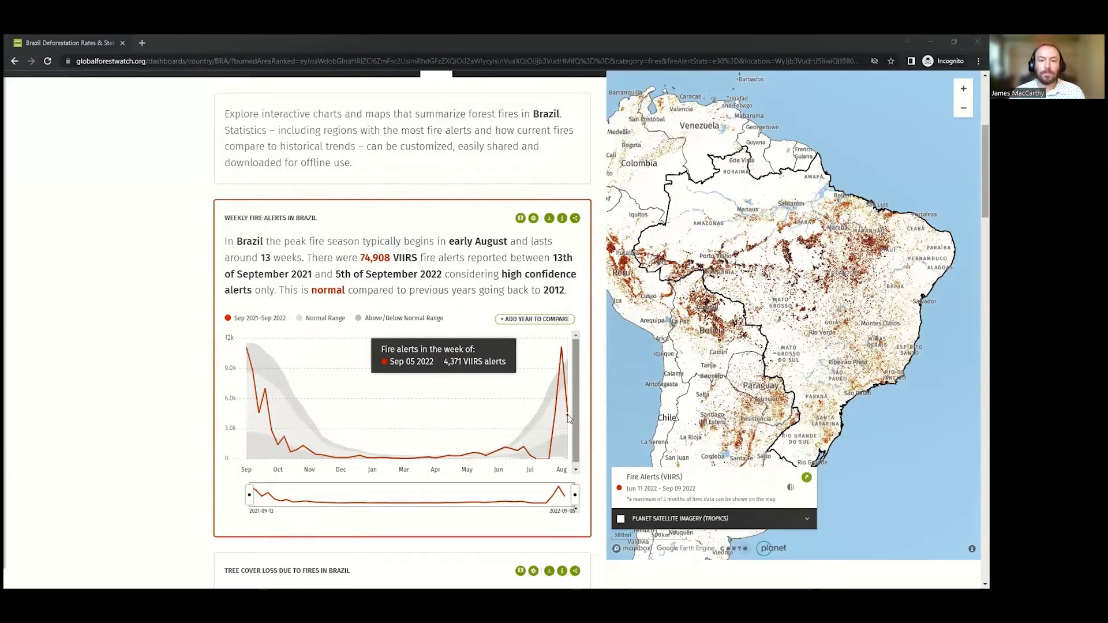
{"action": "left_click", "coordinate": [534, 321]}
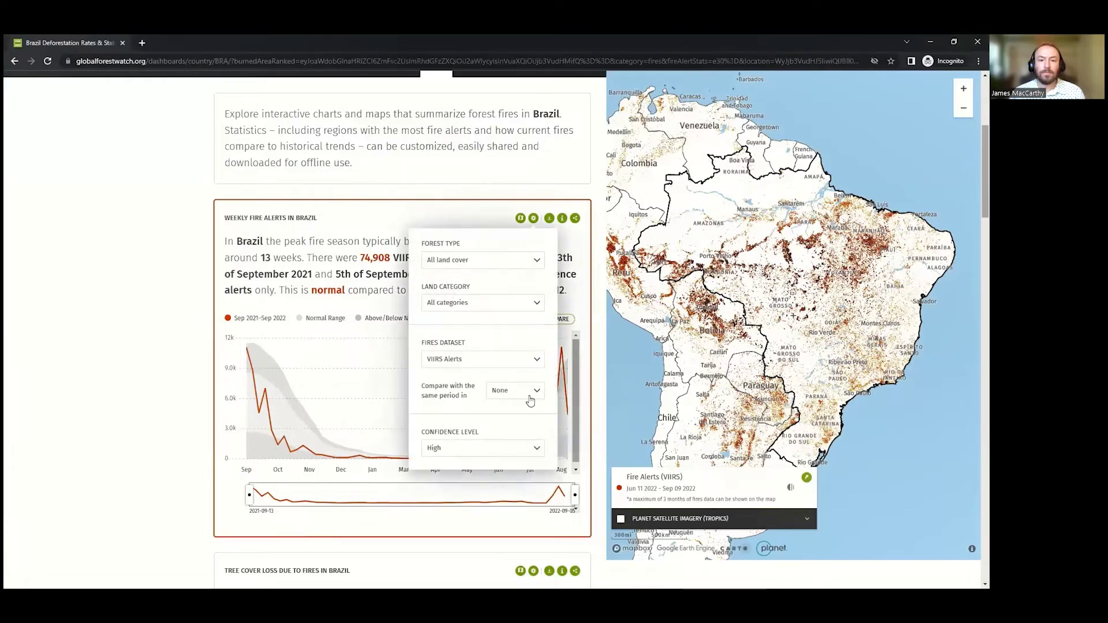
{"action": "left_click", "coordinate": [527, 395]}
{"action": "left_click", "coordinate": [504, 558]}
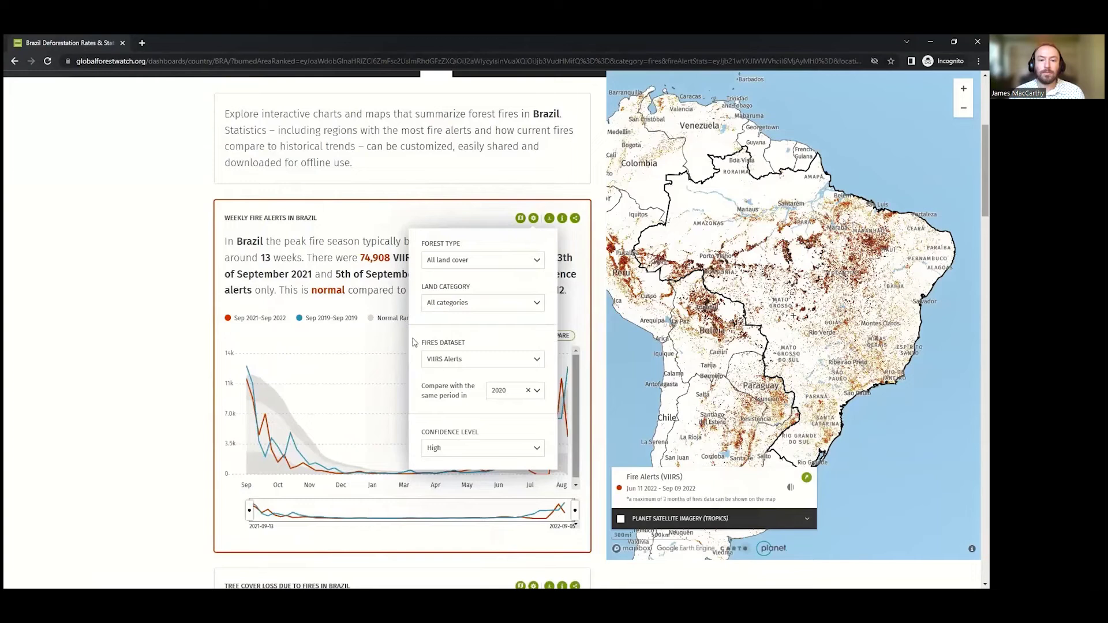
{"action": "left_click", "coordinate": [391, 309]}
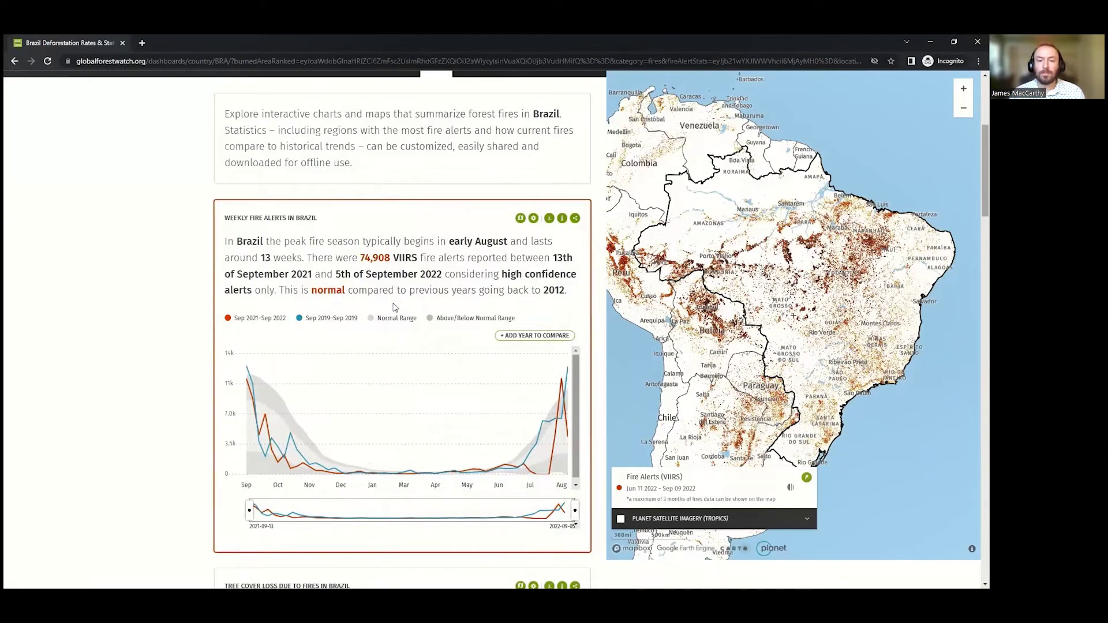
Step: Find the Cumulative Burned Area in Brazil widget and set its fires dataset to VIIRS Alerts
{"action": "scroll", "coordinate": [162, 411], "scroll_direction": "down", "scroll_amount": 4}
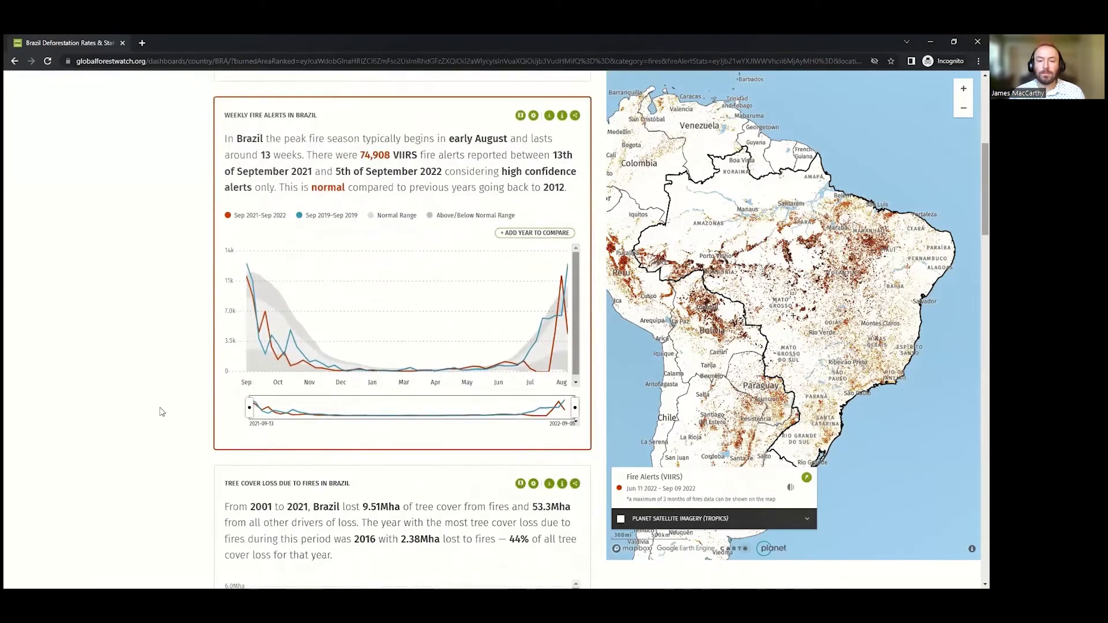
{"action": "scroll", "coordinate": [162, 411], "scroll_direction": "down", "scroll_amount": 3}
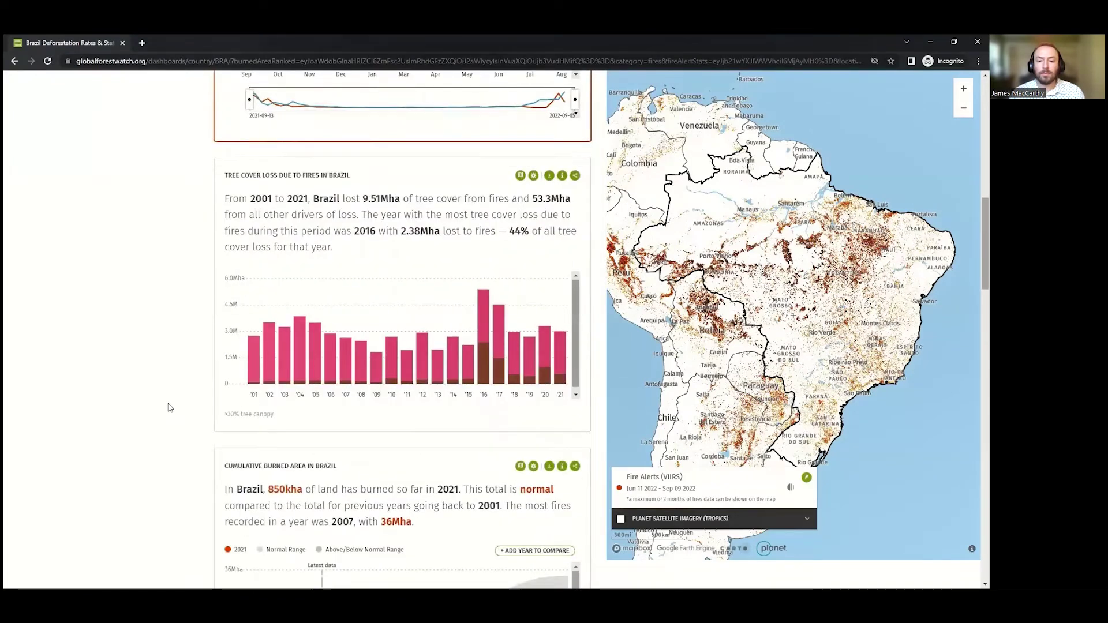
{"action": "scroll", "coordinate": [215, 418], "scroll_direction": "down", "scroll_amount": 3}
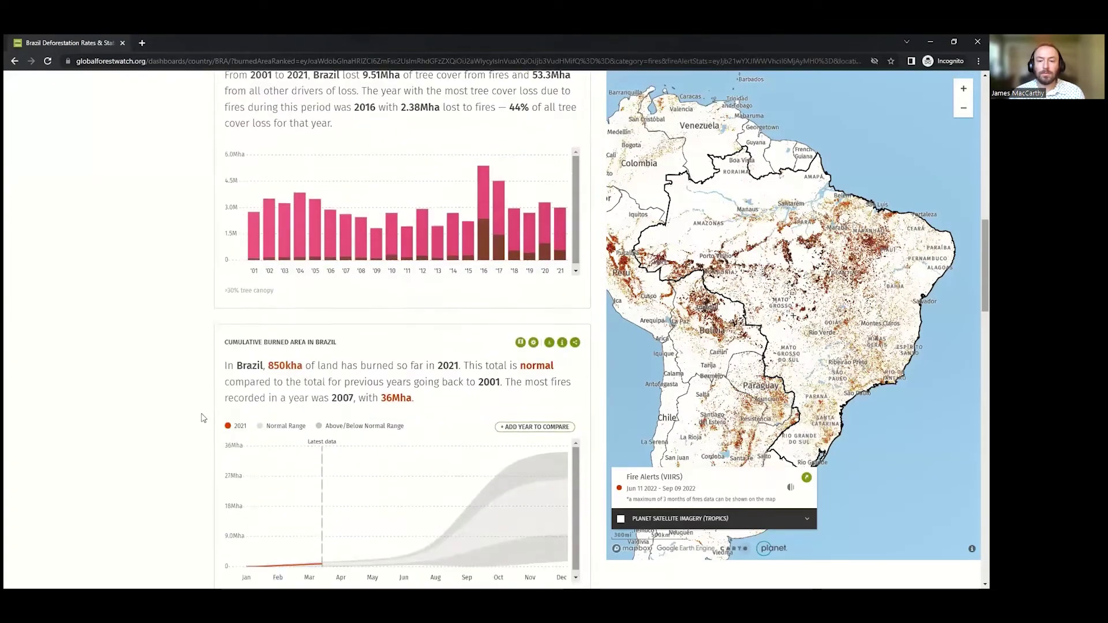
{"action": "scroll", "coordinate": [200, 417], "scroll_direction": "down", "scroll_amount": 1}
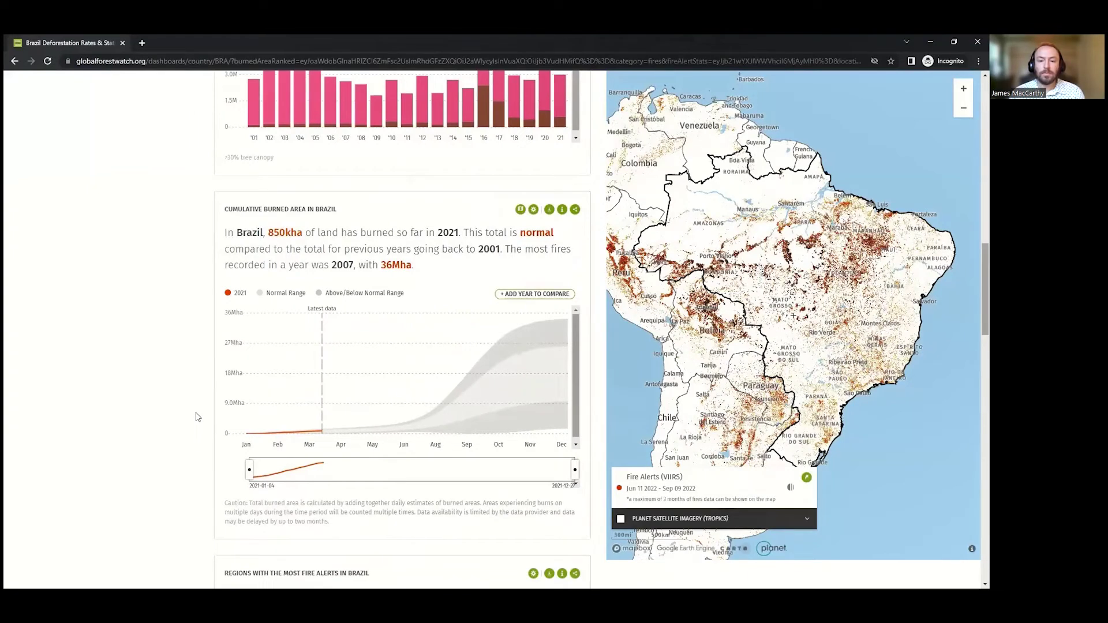
{"action": "left_click", "coordinate": [533, 210]}
{"action": "left_click", "coordinate": [499, 352]}
{"action": "left_click", "coordinate": [448, 407]}
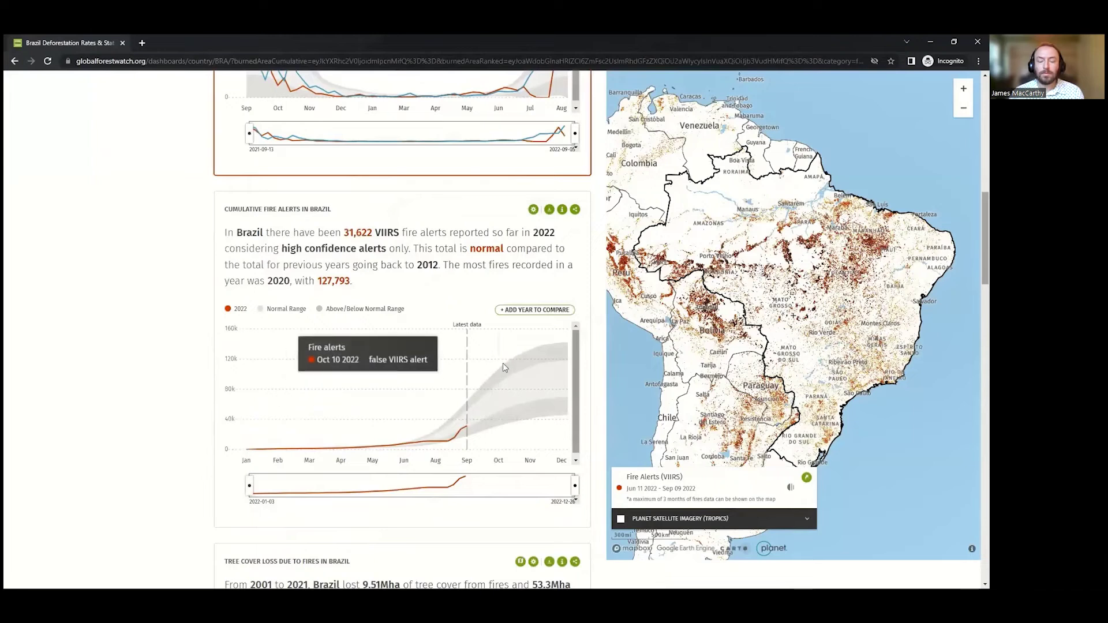
Step: Compare the Cumulative Fire Alerts in Brazil chart with the same period in 2020
{"action": "left_click", "coordinate": [527, 315]}
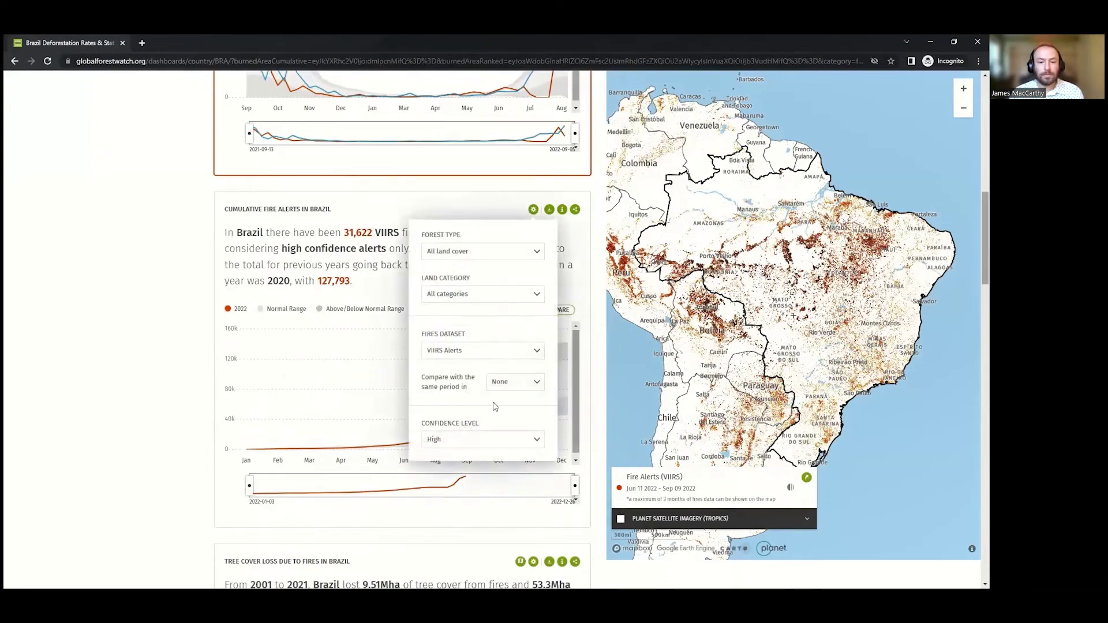
{"action": "left_click", "coordinate": [524, 383]}
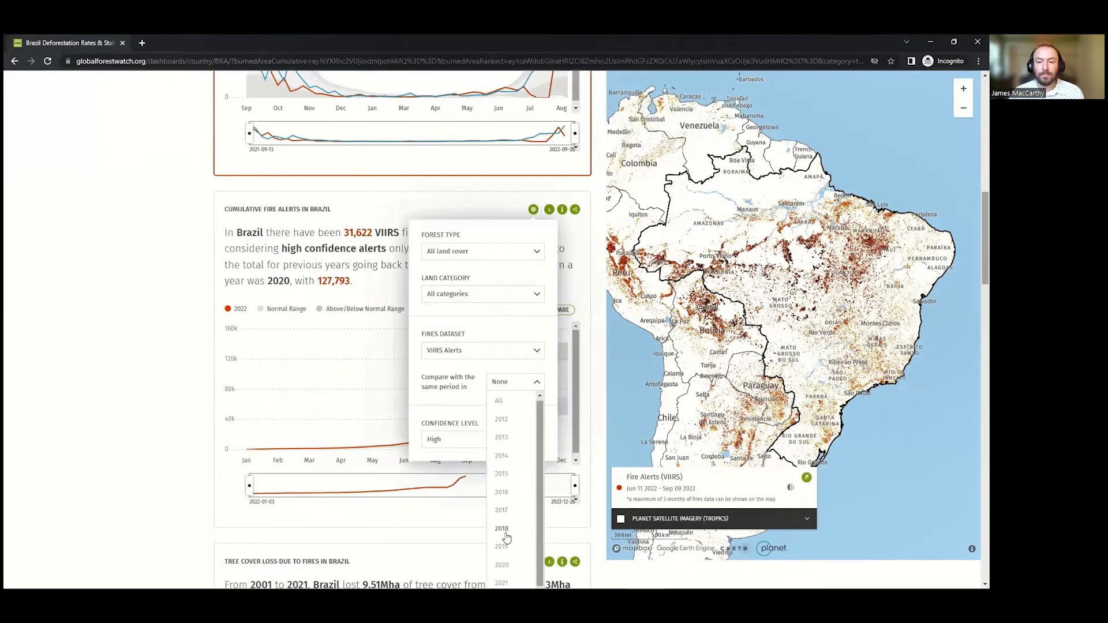
{"action": "left_click", "coordinate": [503, 565]}
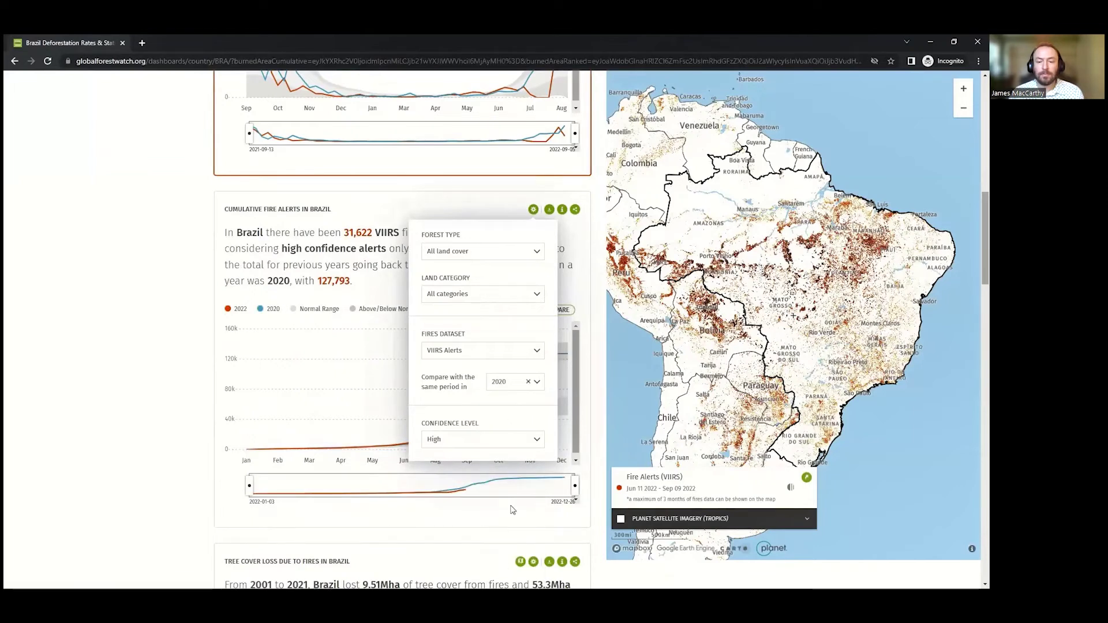
{"action": "left_click", "coordinate": [501, 214]}
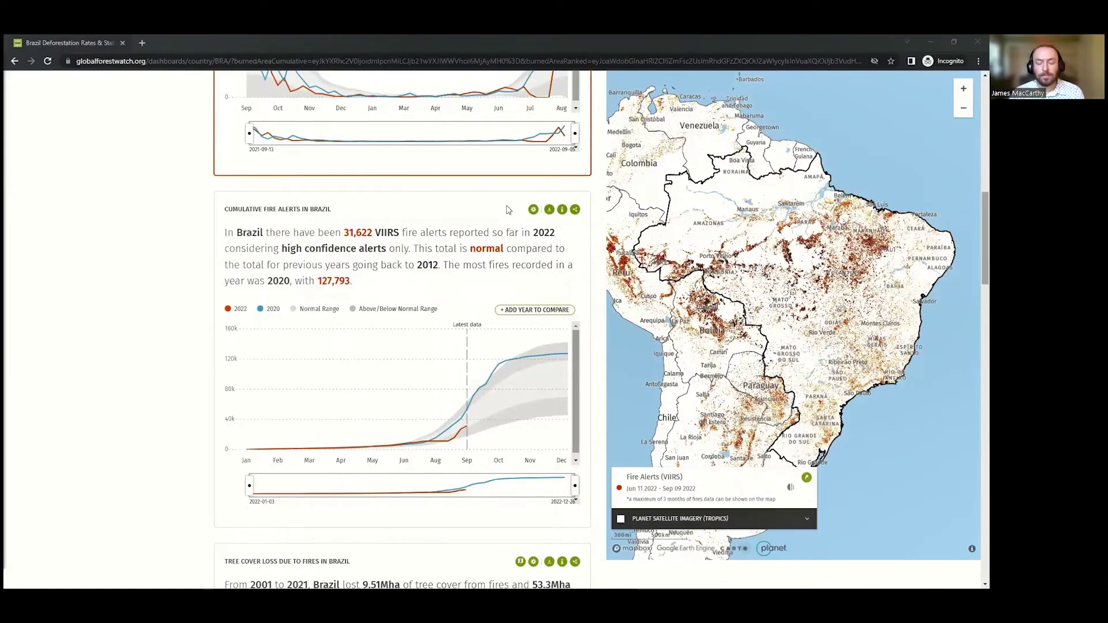
Step: Review Brazil's regional fire alert ranking, historical fire alerts, fire alert confidence shares and regional tree cover loss due to fires
{"action": "scroll", "coordinate": [151, 391], "scroll_direction": "down", "scroll_amount": 9}
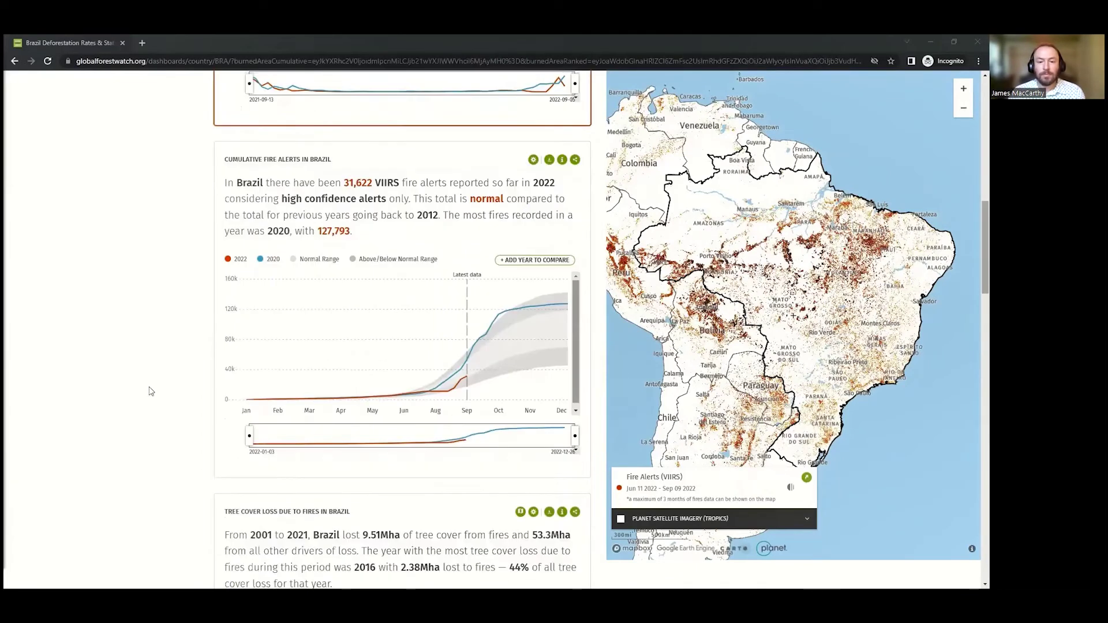
{"action": "scroll", "coordinate": [149, 393], "scroll_direction": "down", "scroll_amount": 3}
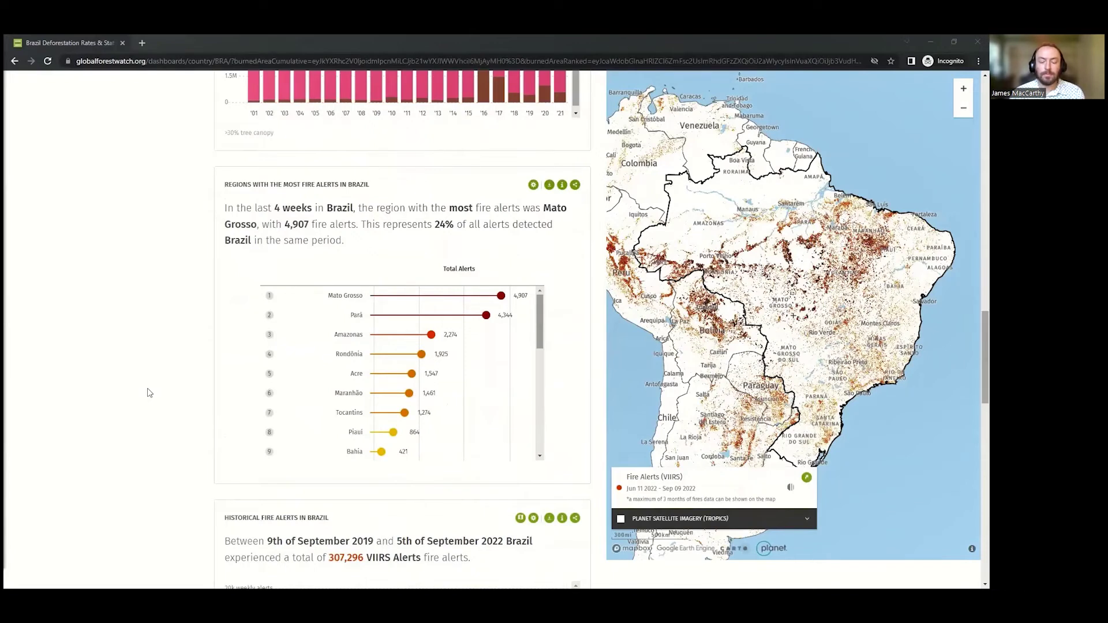
{"action": "scroll", "coordinate": [150, 393], "scroll_direction": "down", "scroll_amount": 5}
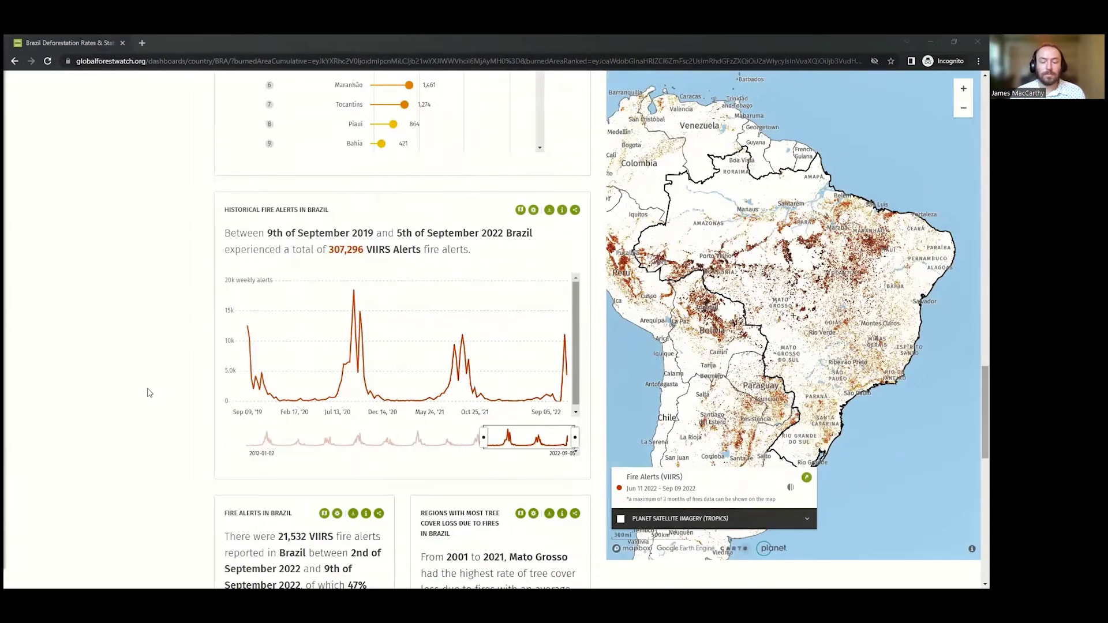
{"action": "scroll", "coordinate": [149, 393], "scroll_direction": "down", "scroll_amount": 5}
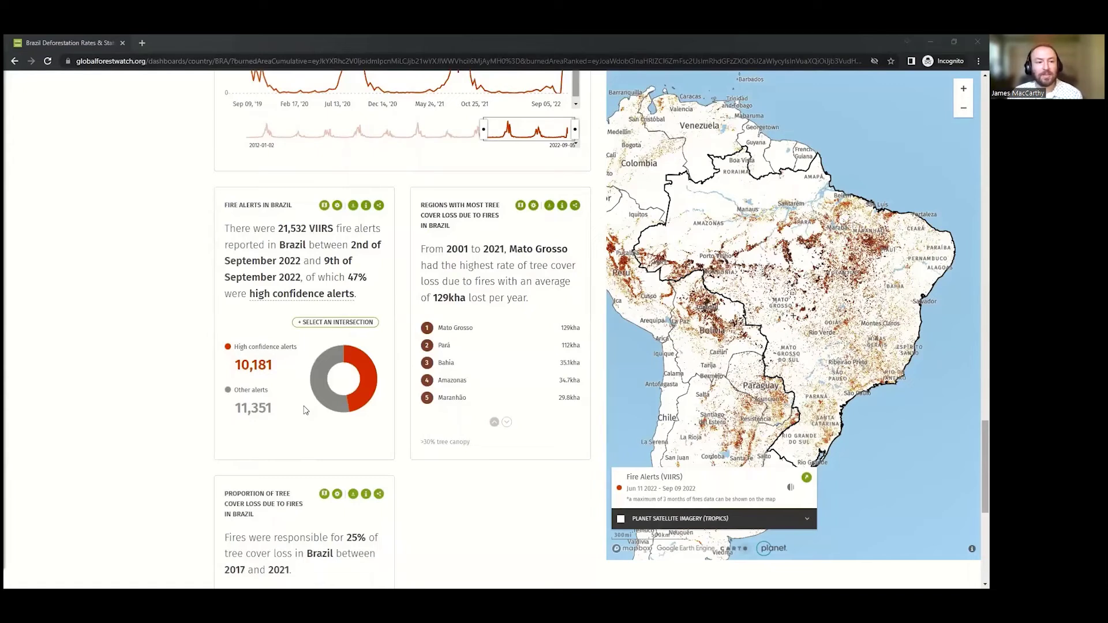
Step: Open the form for saving Noel Kempff Mercado National Park in My GFW and view the park's fires dashboard
{"action": "key", "text": "alt+Tab"}
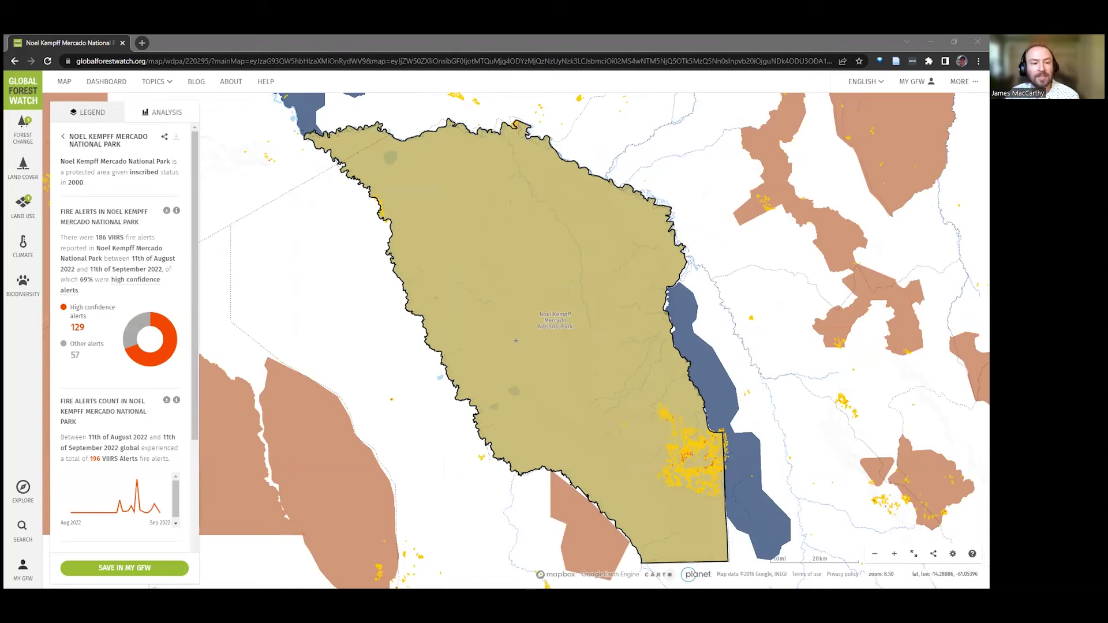
{"action": "left_click", "coordinate": [124, 568]}
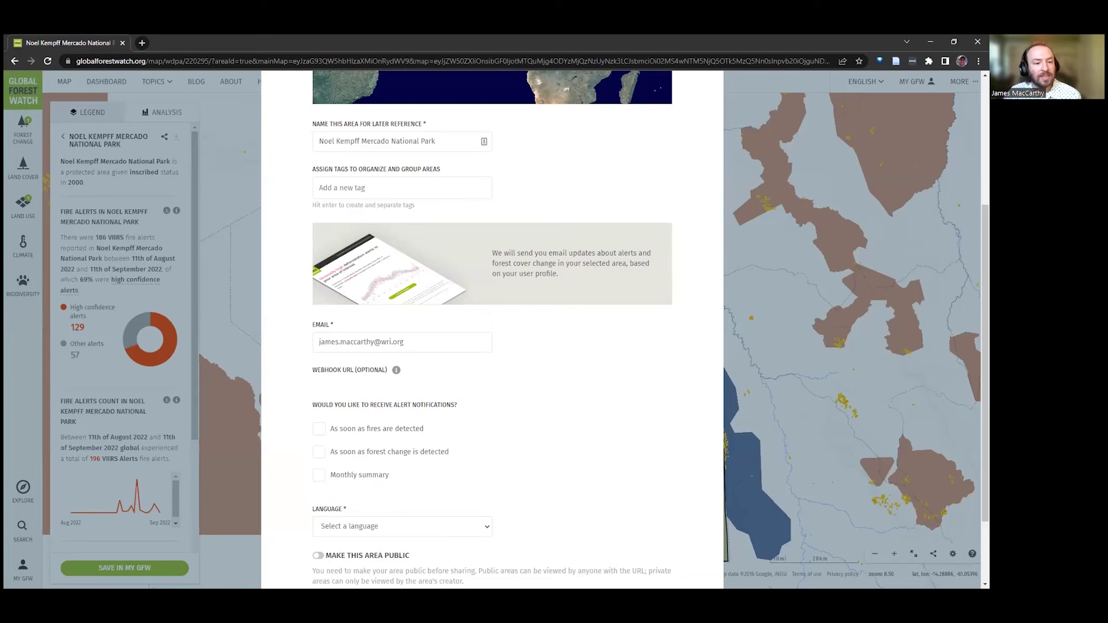
{"action": "key", "text": "alt+Tab"}
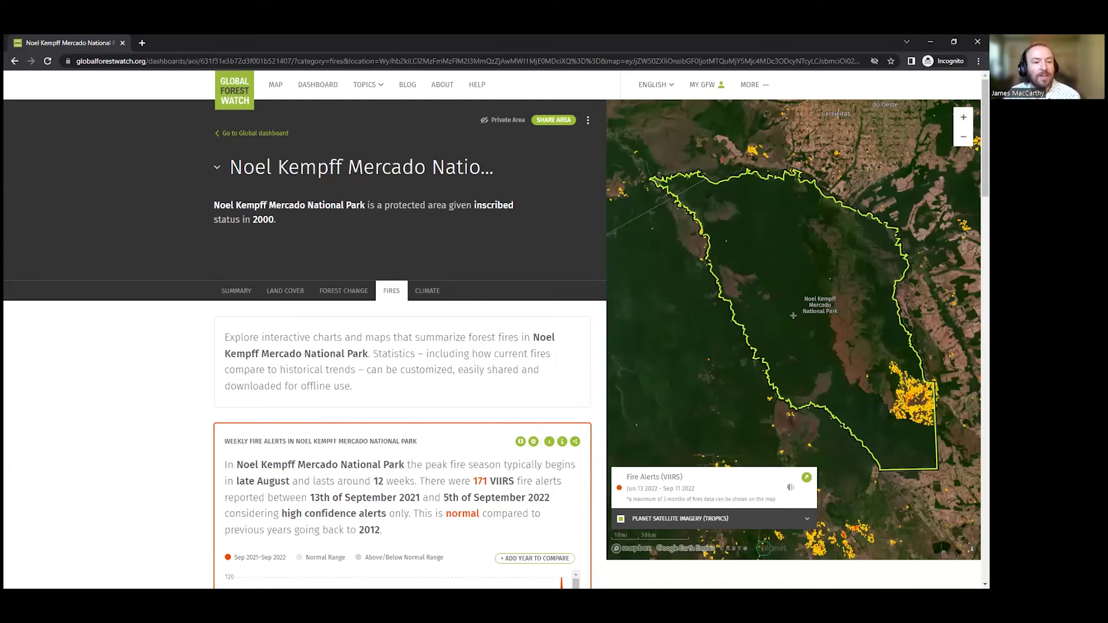
{"action": "key", "text": "alt+Tab"}
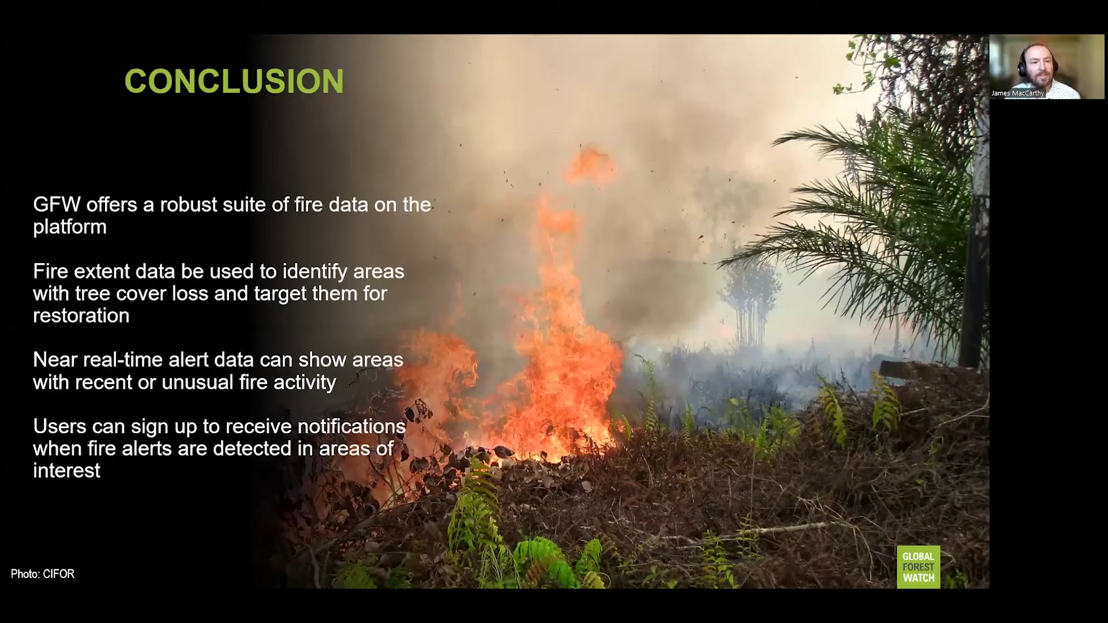